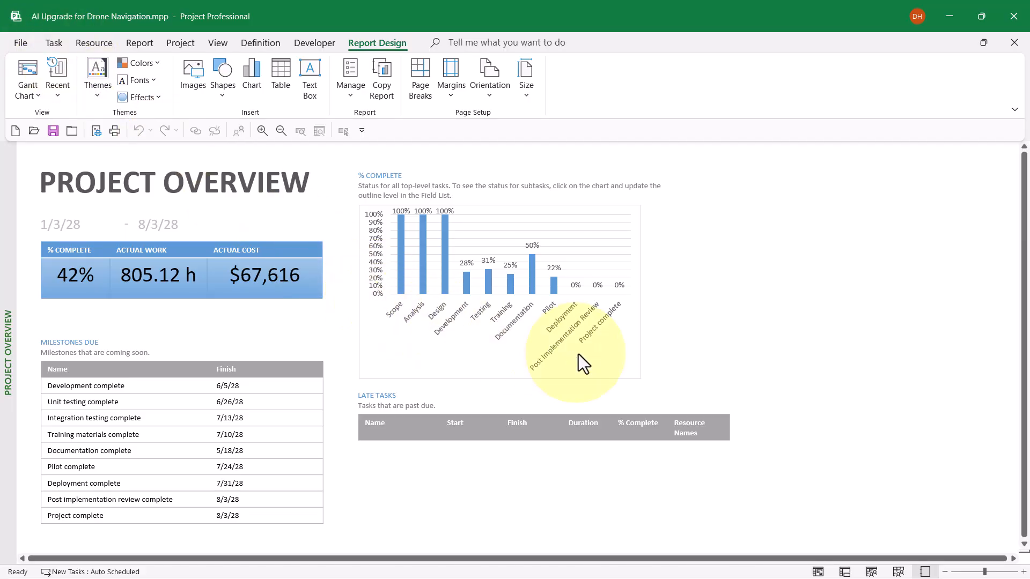
Examine the filter, grouping, outline level and sorting choices available for the % Complete chart.
click(603, 353)
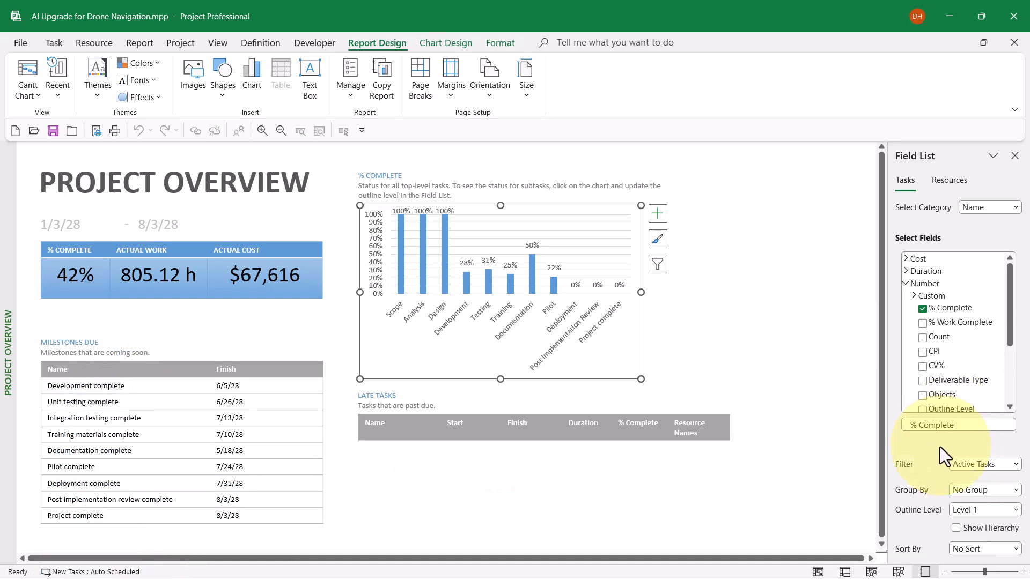
click(1016, 464)
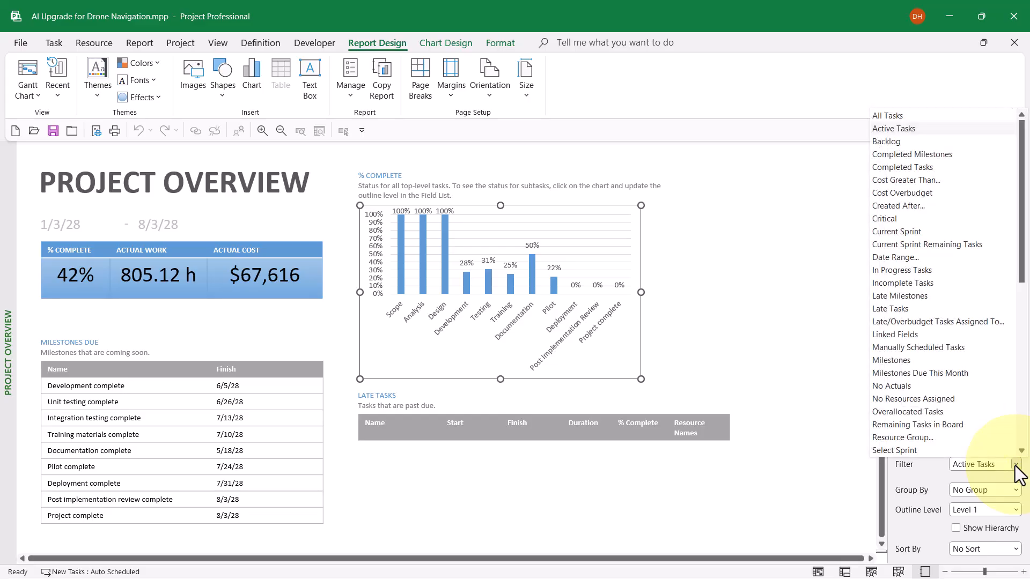
click(1016, 465)
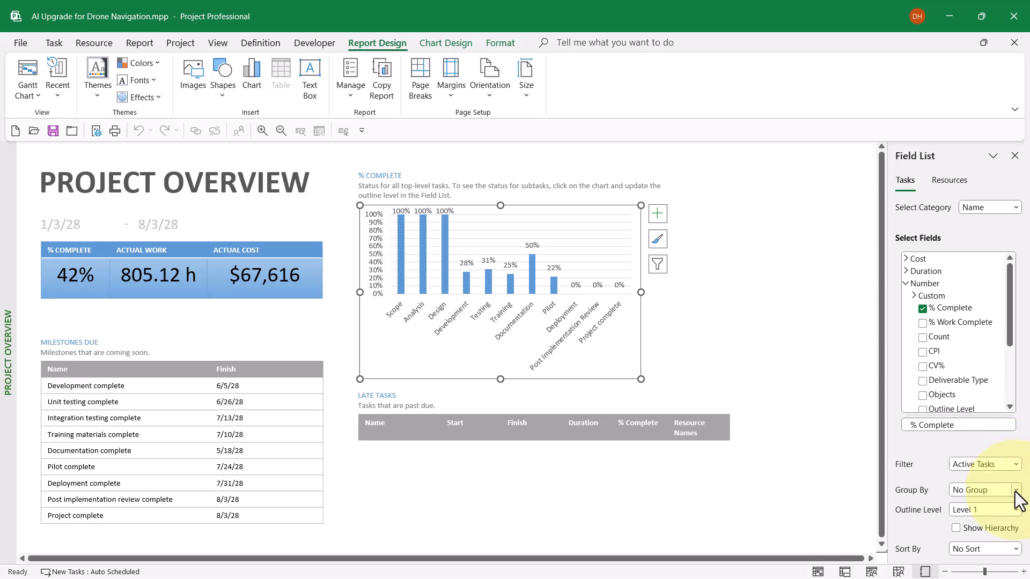
click(1015, 490)
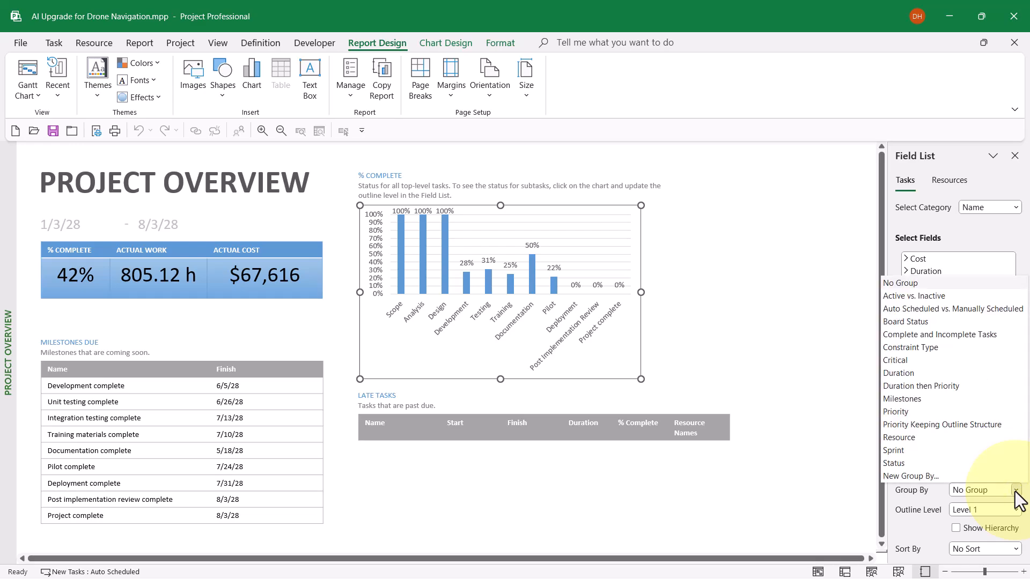
click(1016, 491)
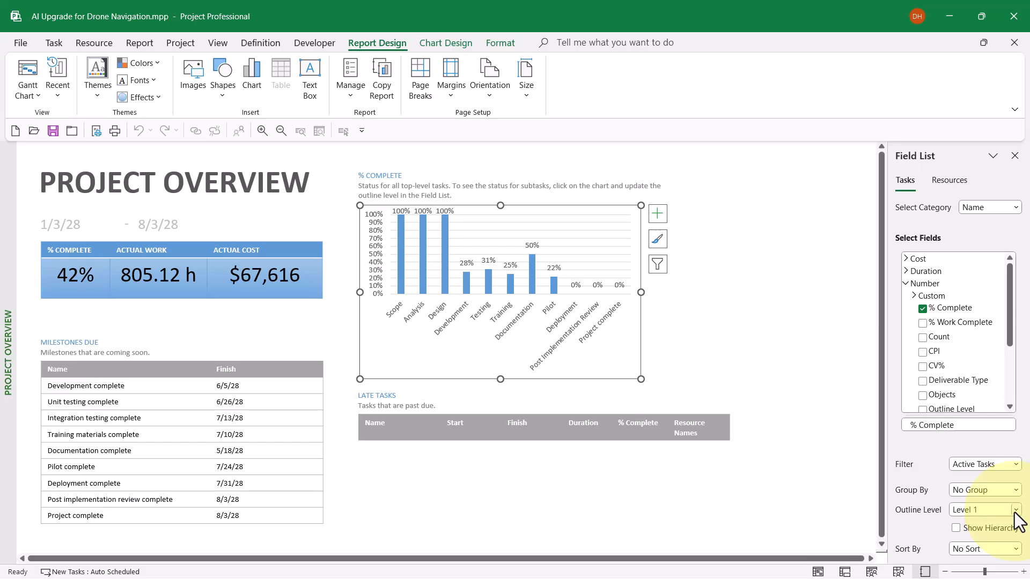
click(1015, 511)
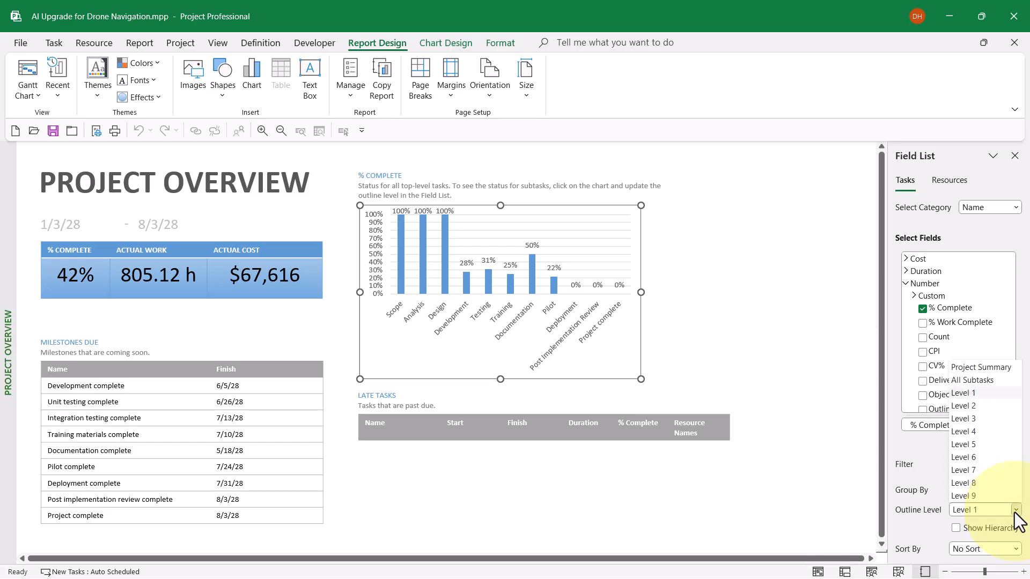
click(1016, 511)
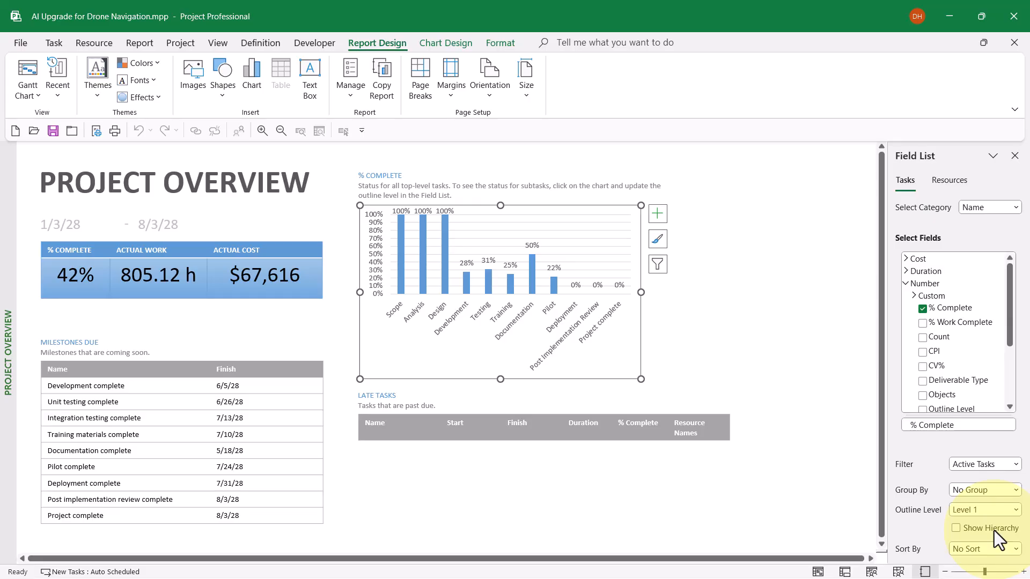
click(1016, 549)
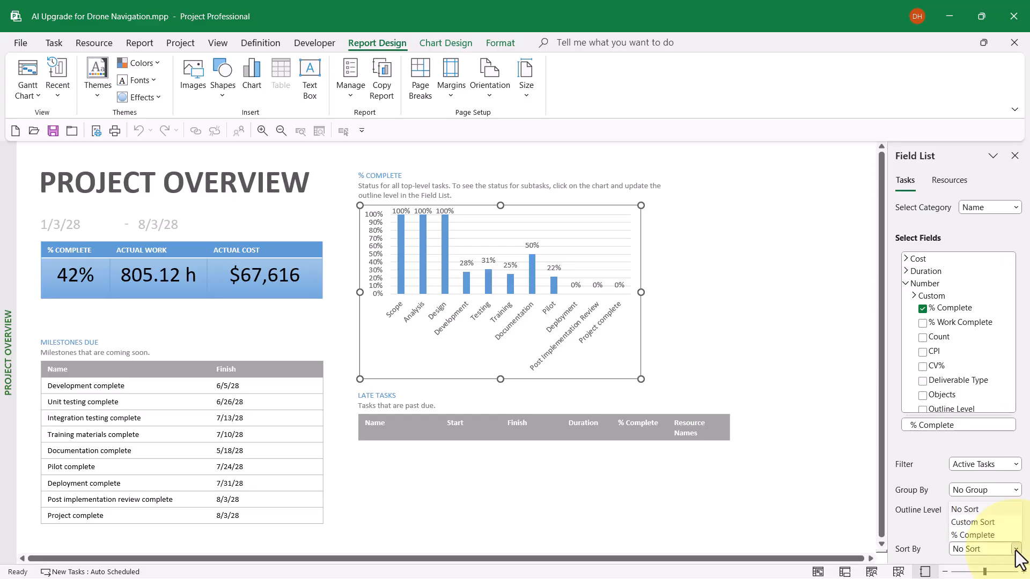
click(1015, 550)
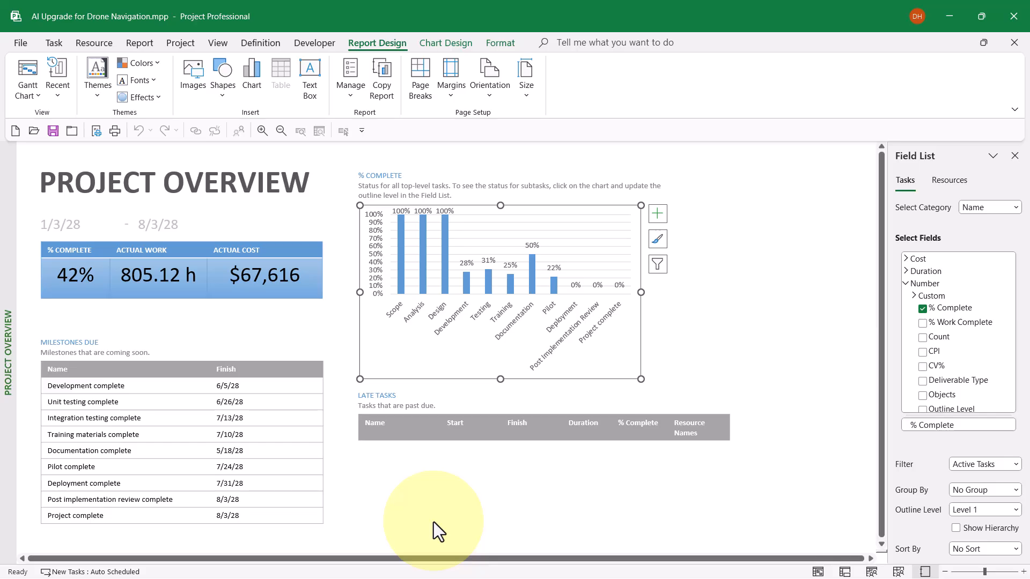
Move the Late Tasks heading and its table together straight down, near the lower end of the Milestones Due table.
click(370, 397)
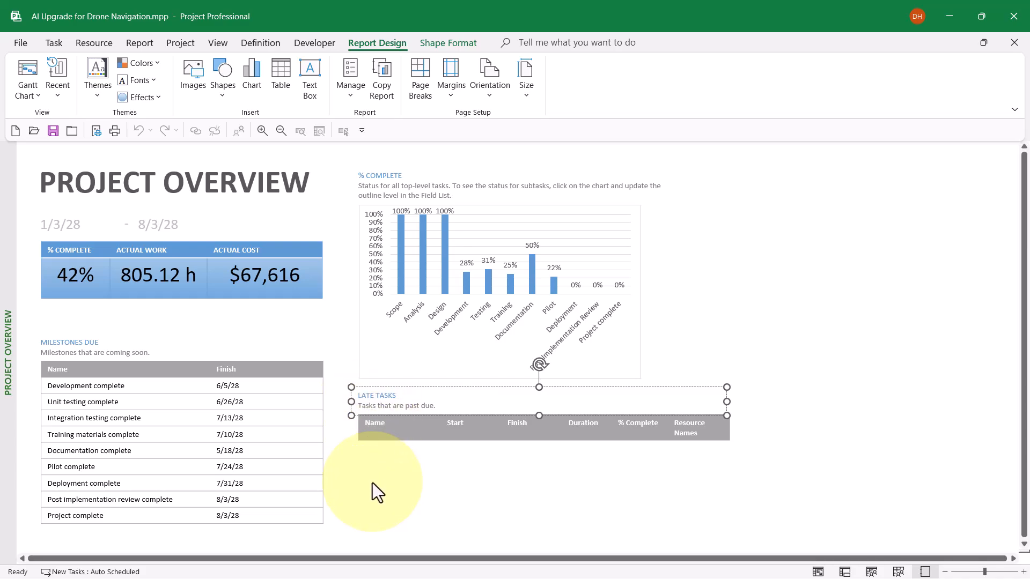
click(381, 432)
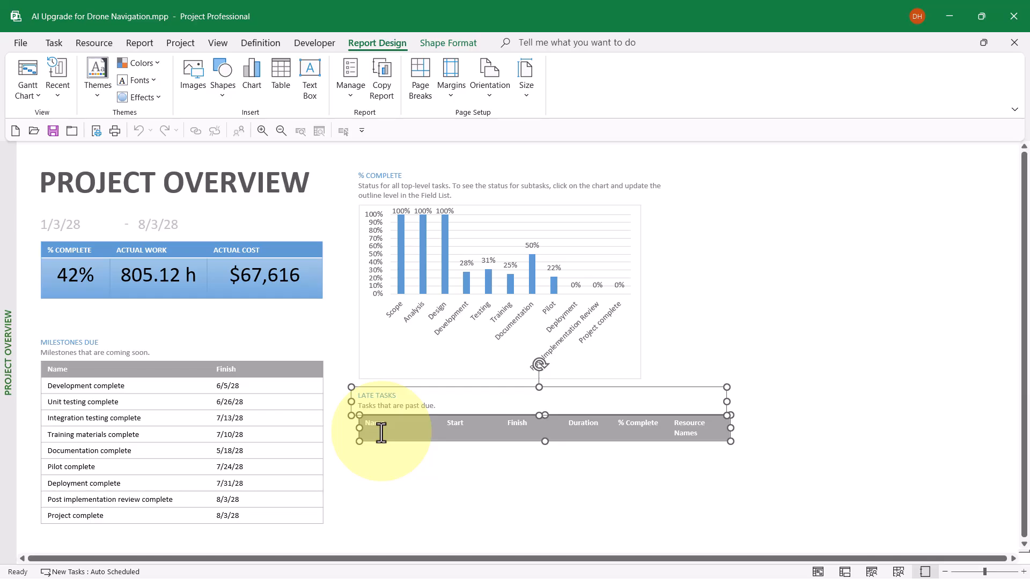
key(Down)
key(Down)
key(Down)
key(Down)
key(Down)
key(Down)
key(Down)
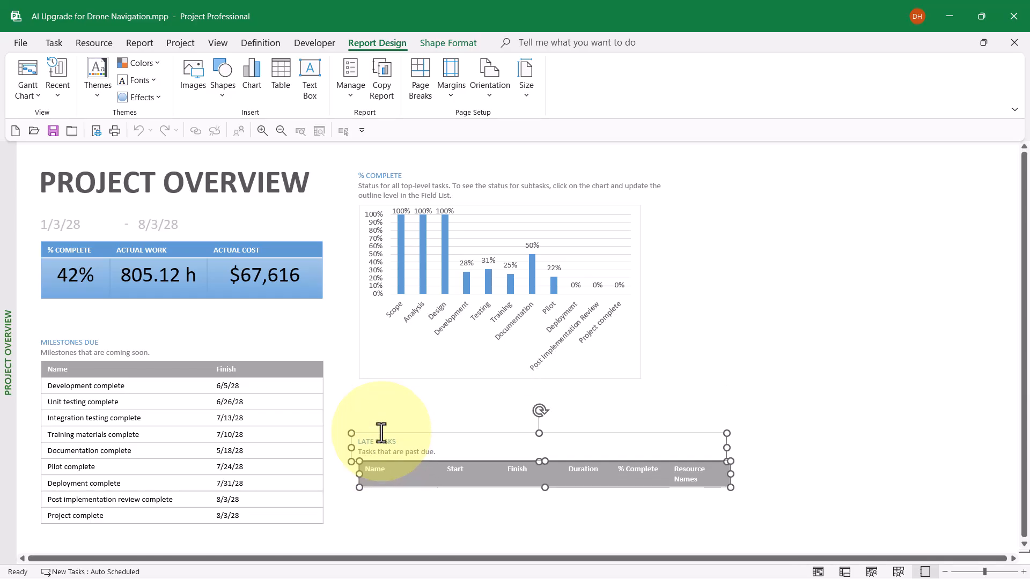
key(Down)
key(Down)
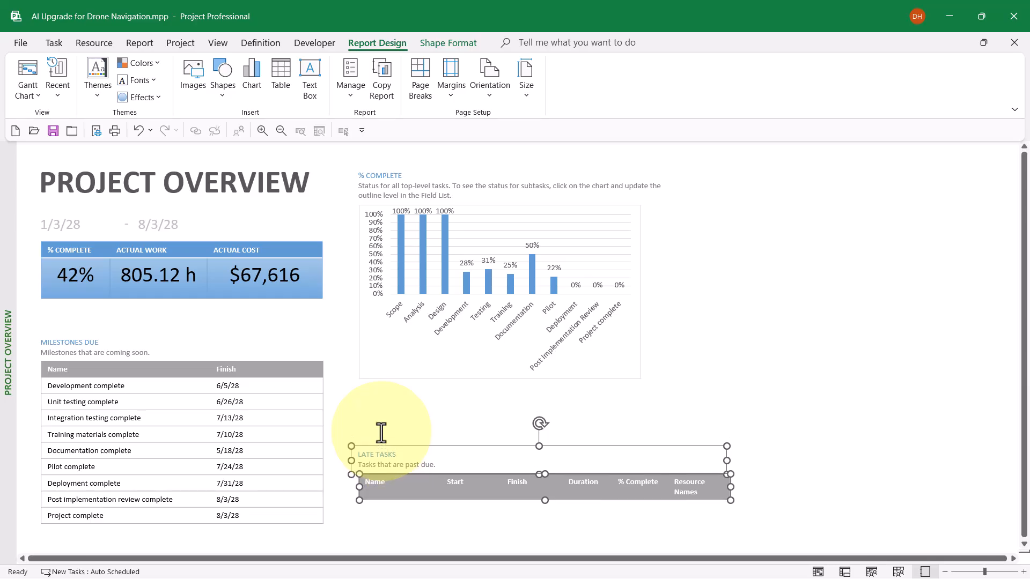
key(Down)
key(Down)
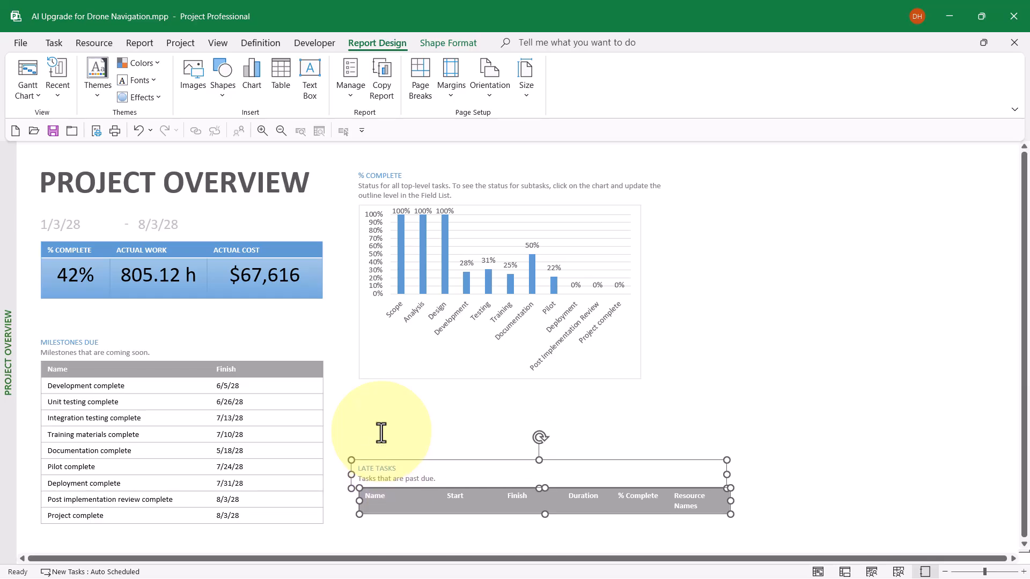
key(Down)
key(Down)
key(Down)
key(Down)
key(Down)
key(Down)
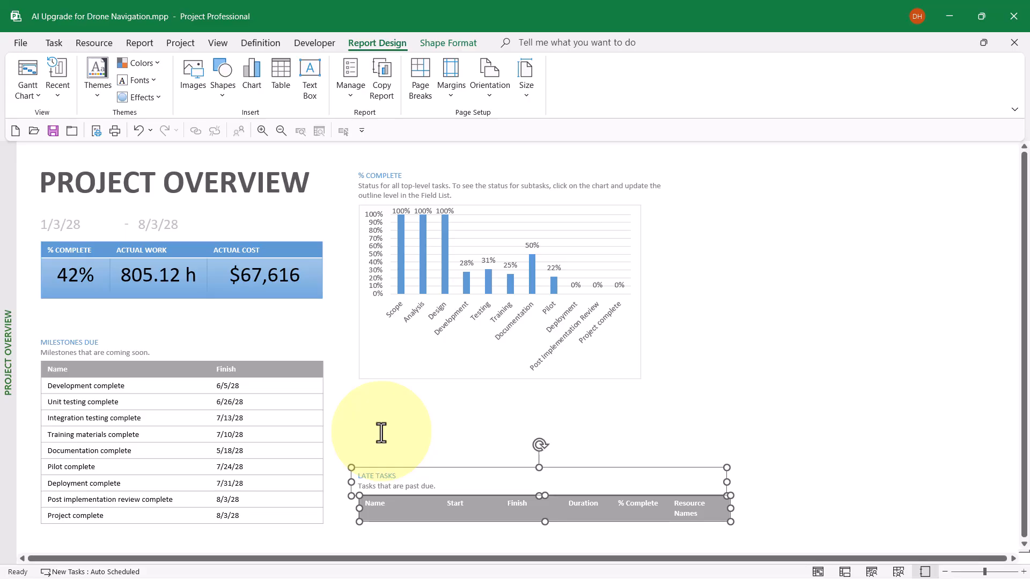
key(Down)
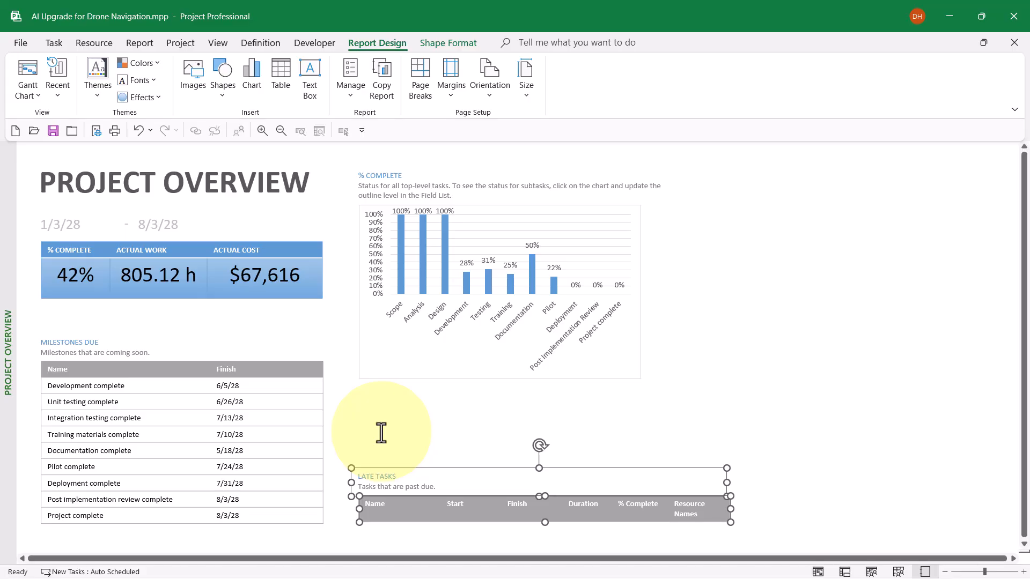
Delete the % Complete heading text box above the chart.
click(400, 184)
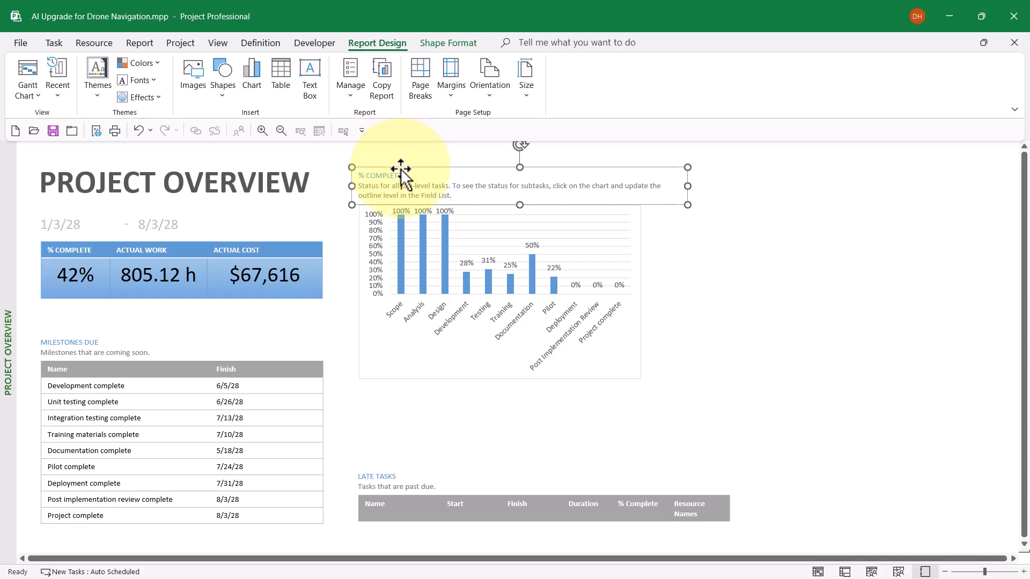
click(401, 166)
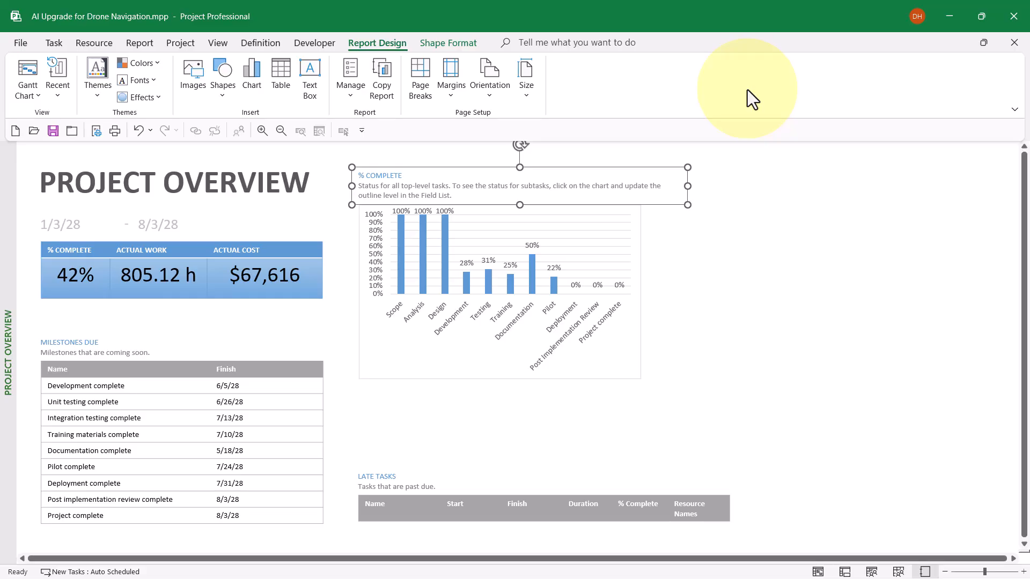
key(Delete)
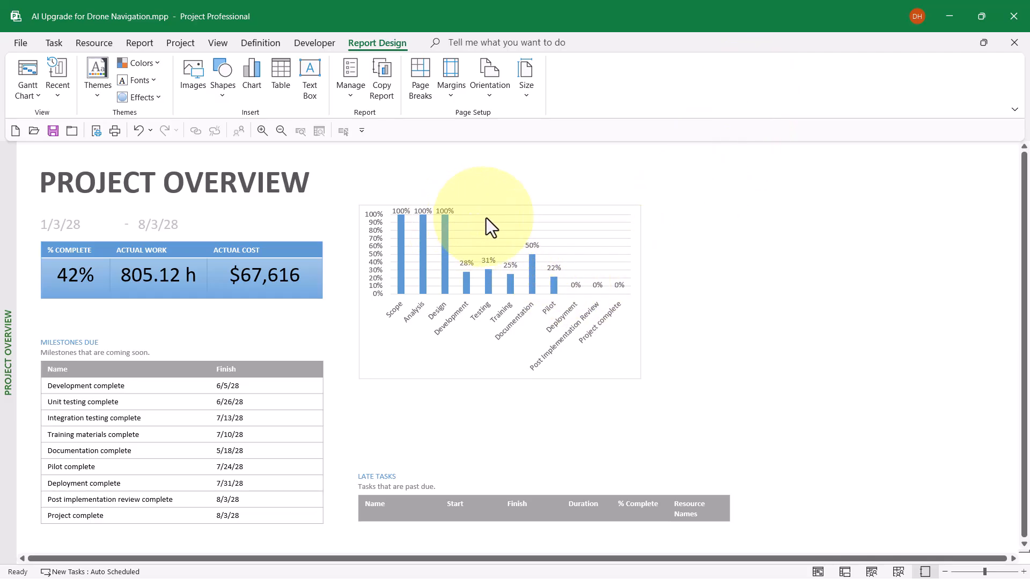
Enlarge the chart to fill the space above the Late Tasks section, extending it rightward, downward and up over the removed heading's area.
click(609, 356)
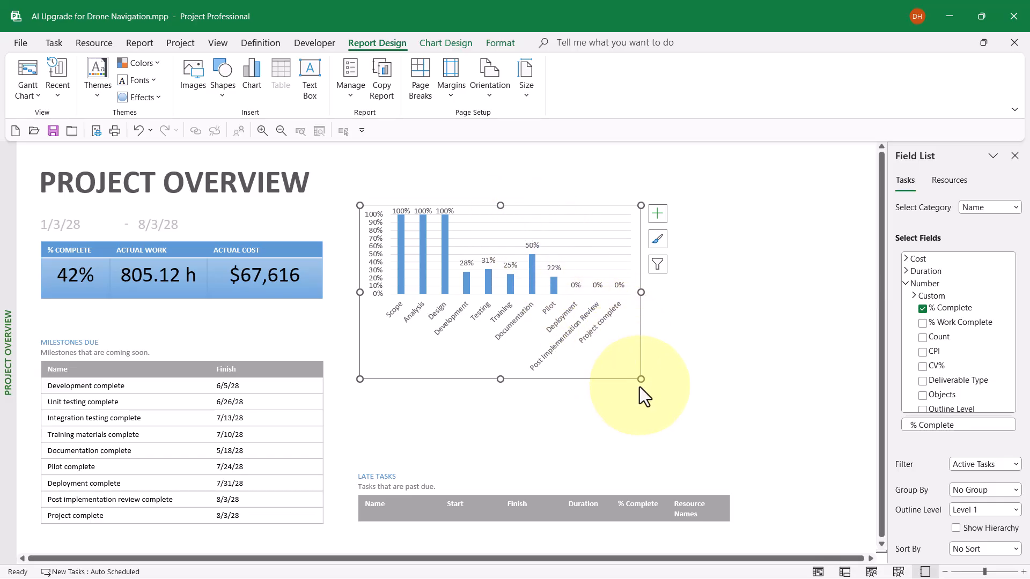
drag(641, 381, 811, 462)
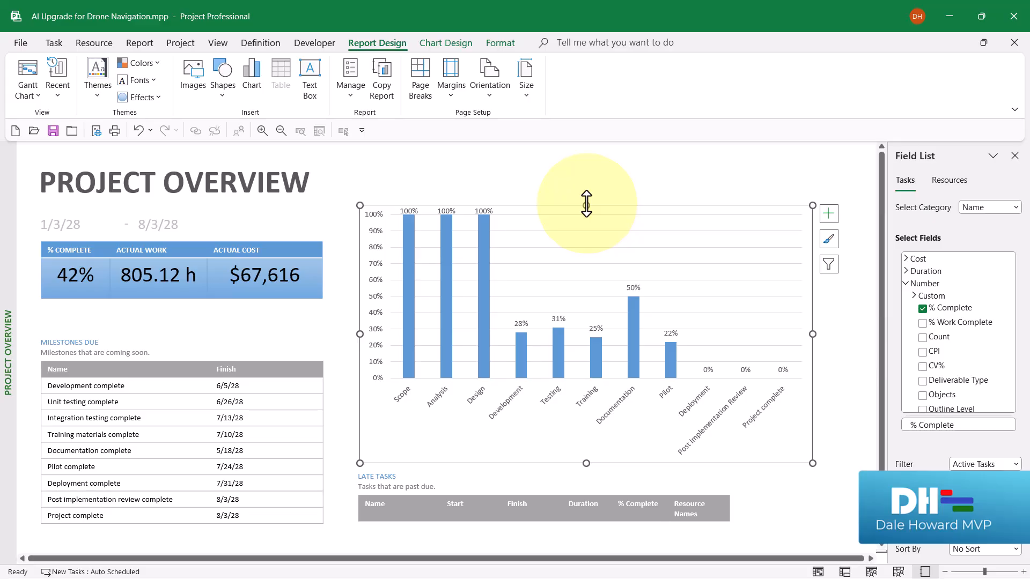
drag(586, 204, 590, 172)
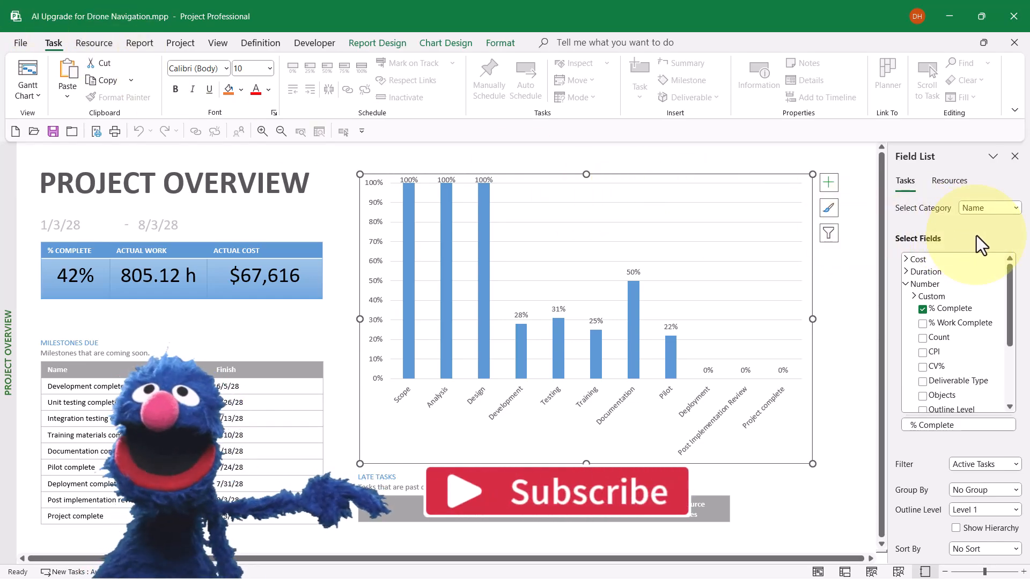
Replace the chart's % Complete field with the Baseline Work and Work fields.
click(923, 310)
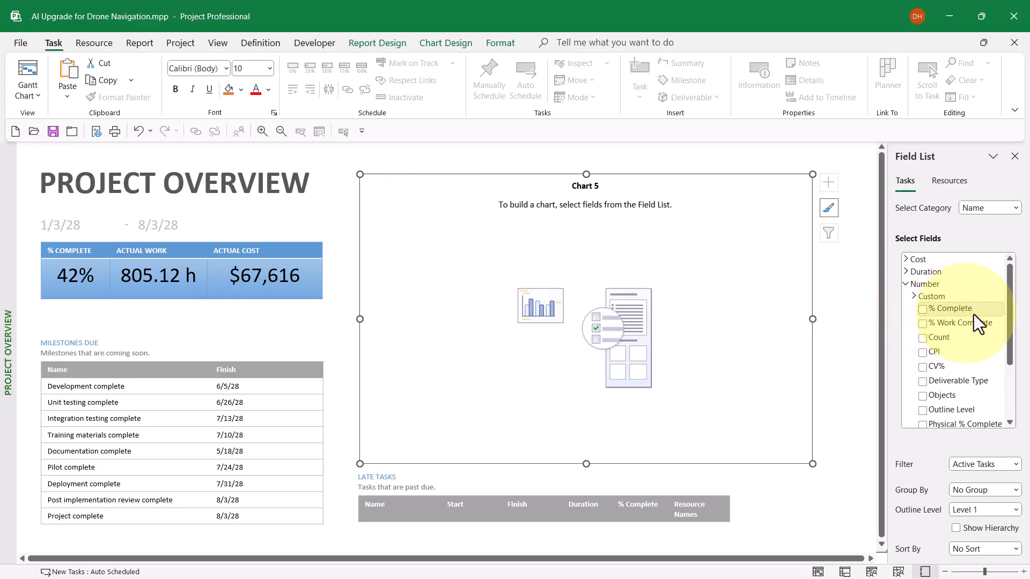
drag(1011, 292, 1014, 343)
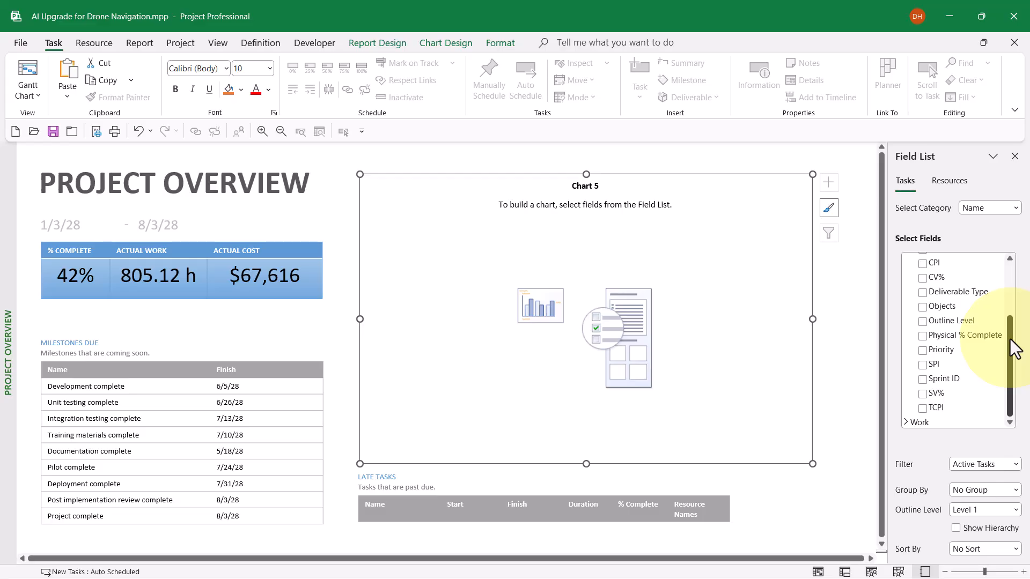
click(906, 423)
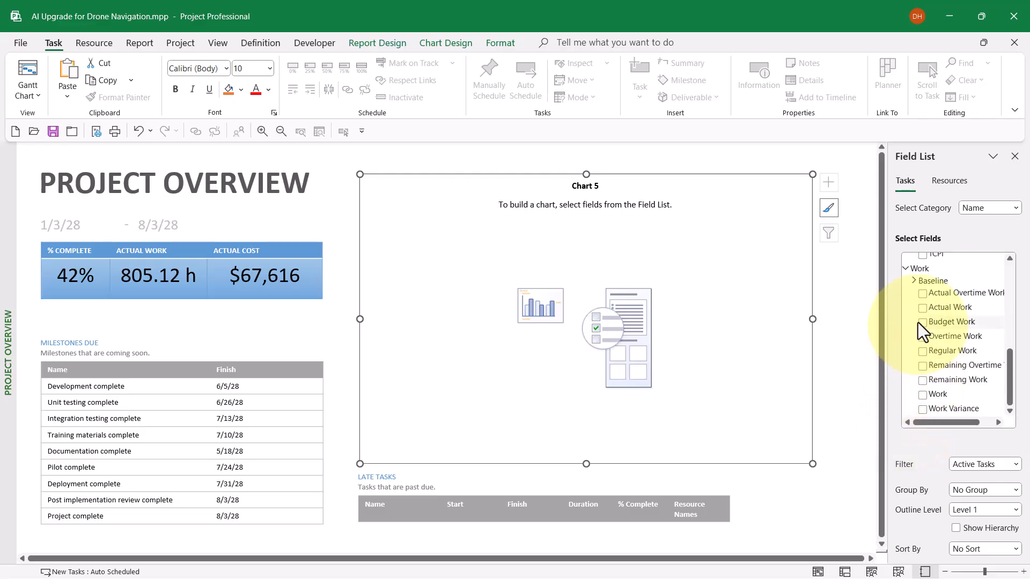
click(914, 281)
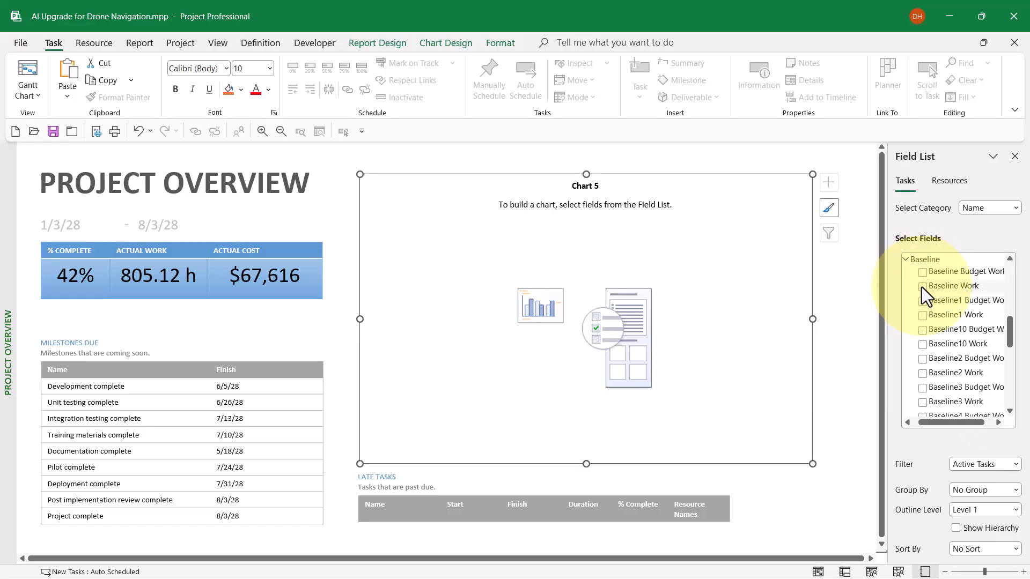
click(922, 287)
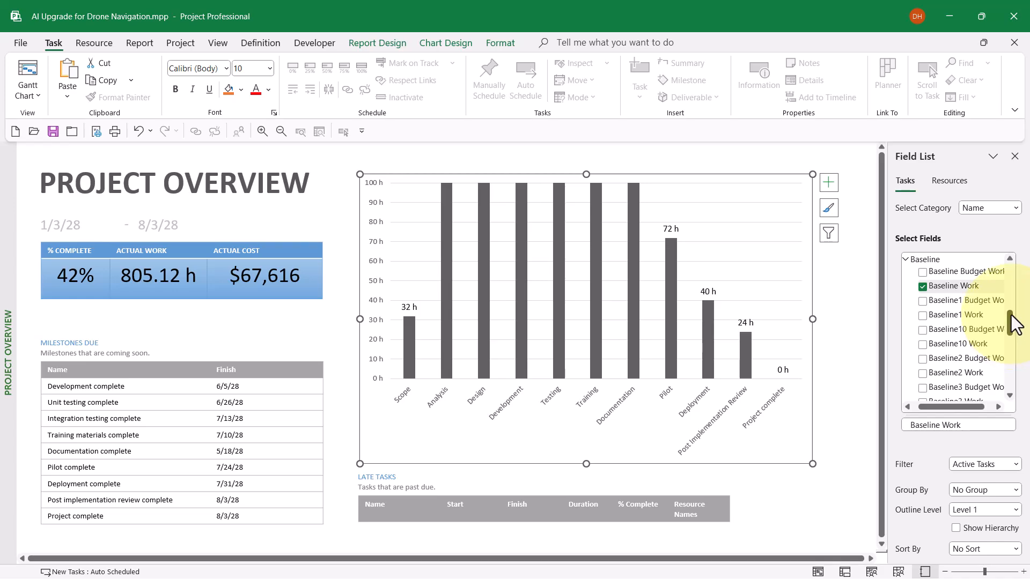
drag(1011, 314, 1013, 392)
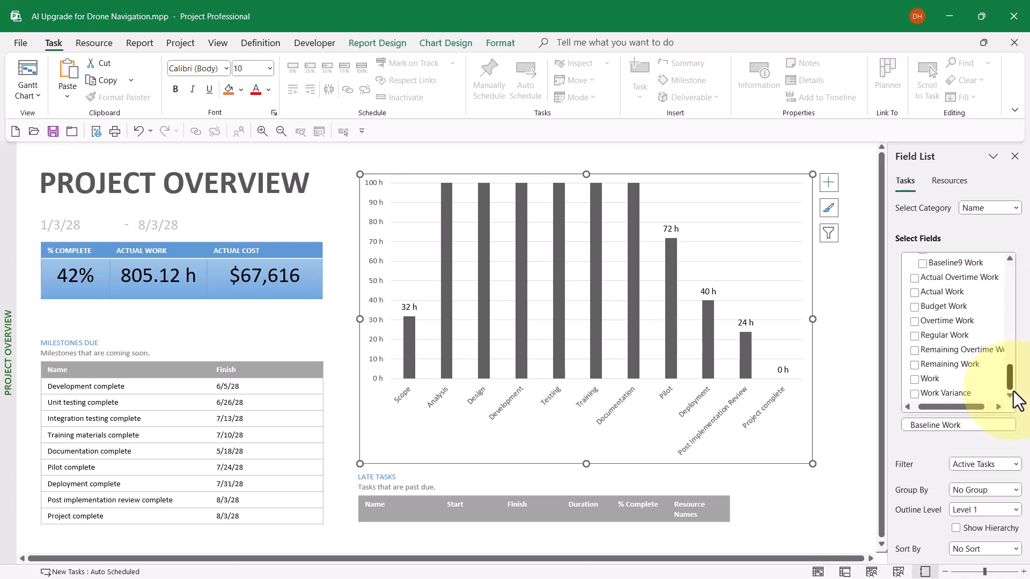
click(915, 380)
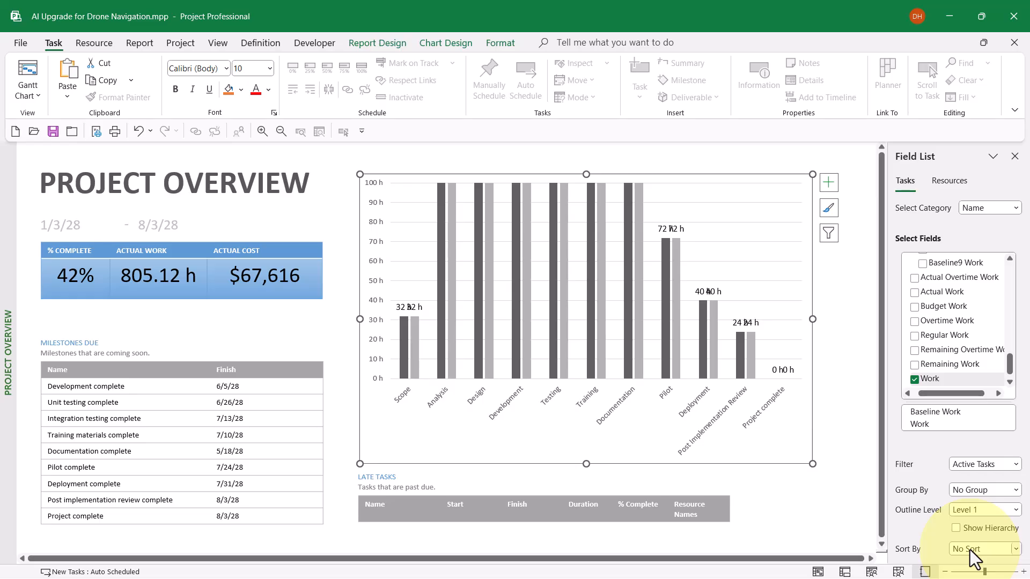
Apply a custom sort to the chart by ID in ascending order.
click(1016, 549)
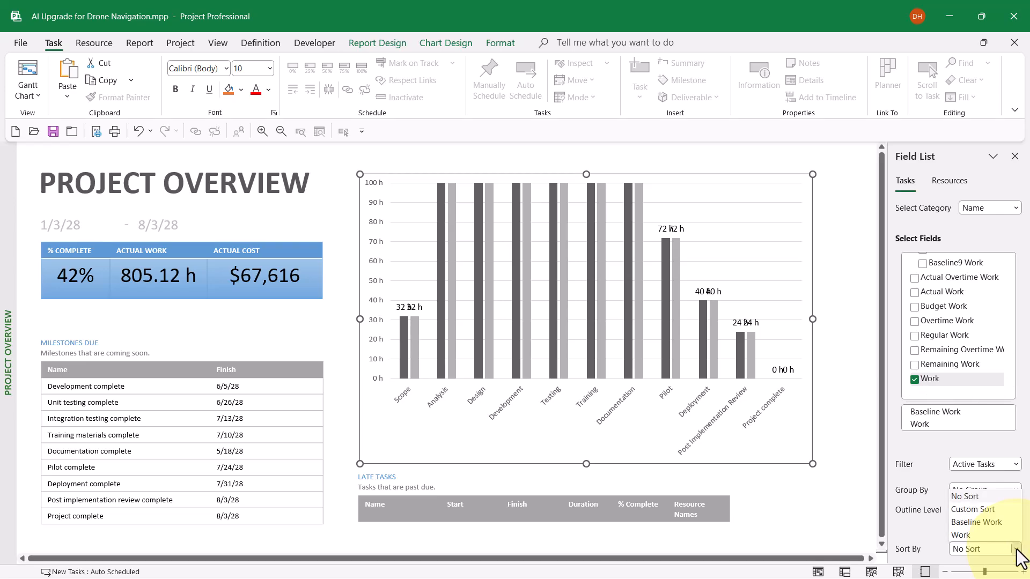
click(984, 510)
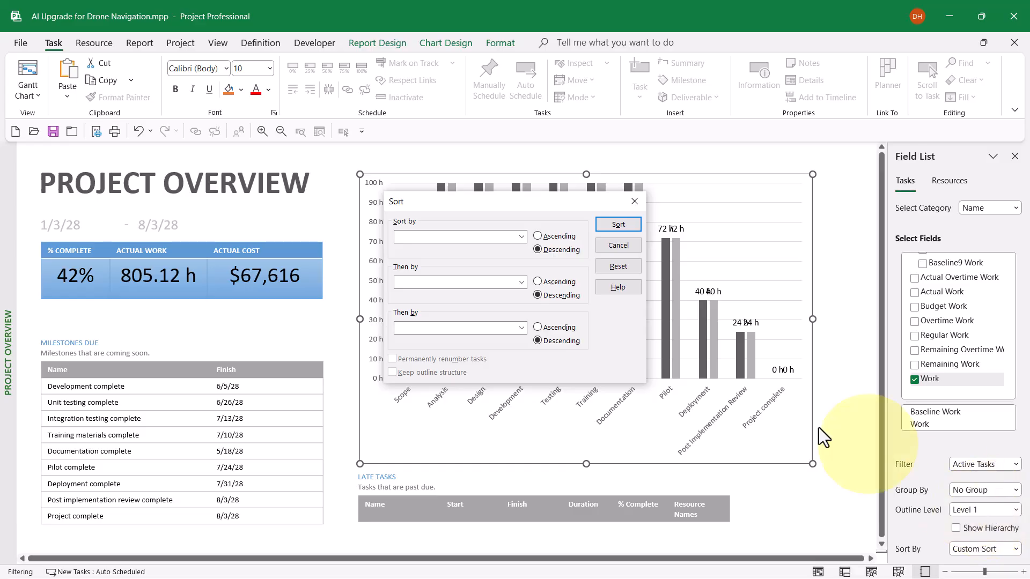
click(520, 240)
key(i)
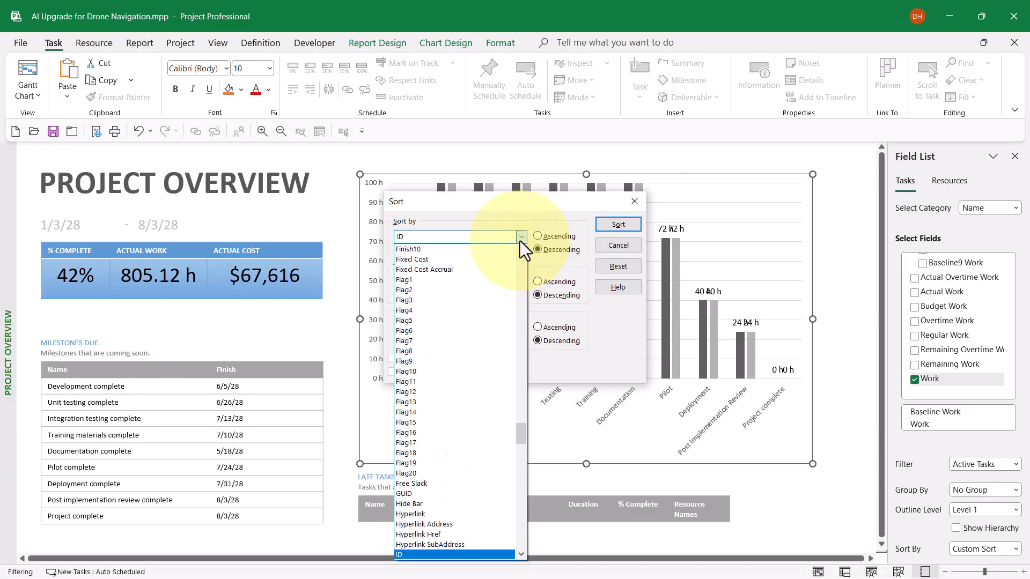
click(420, 555)
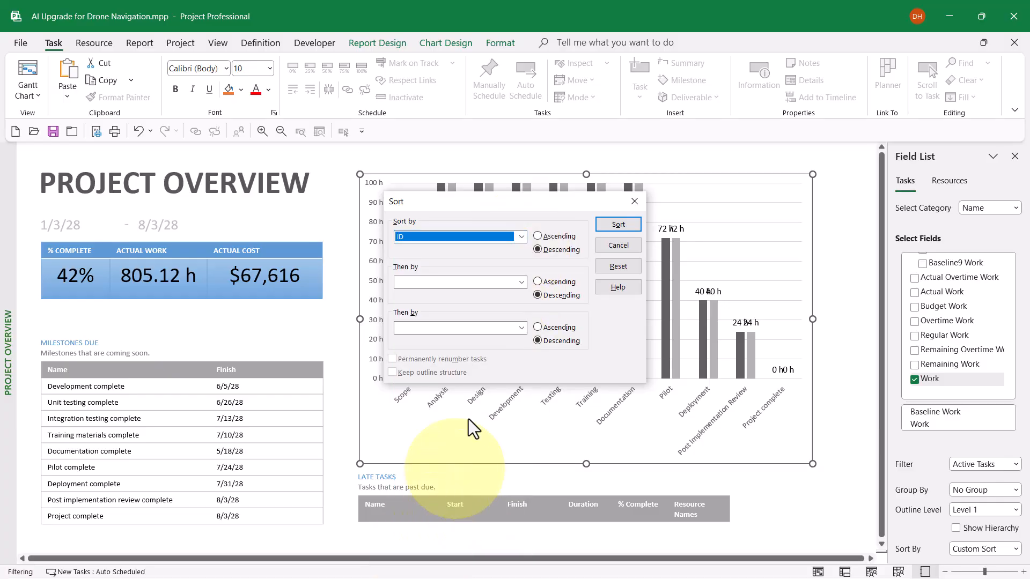
click(556, 237)
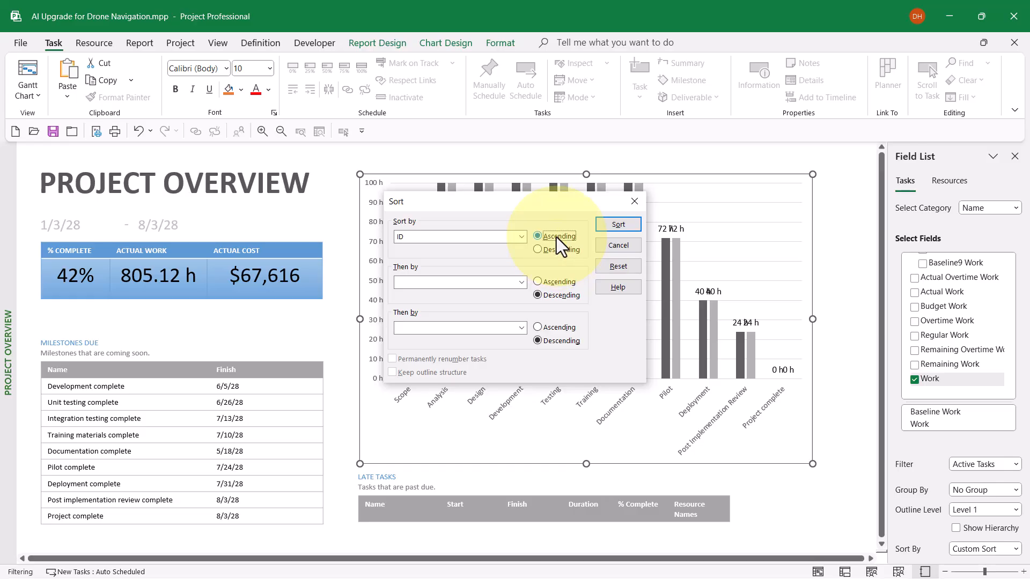
click(620, 227)
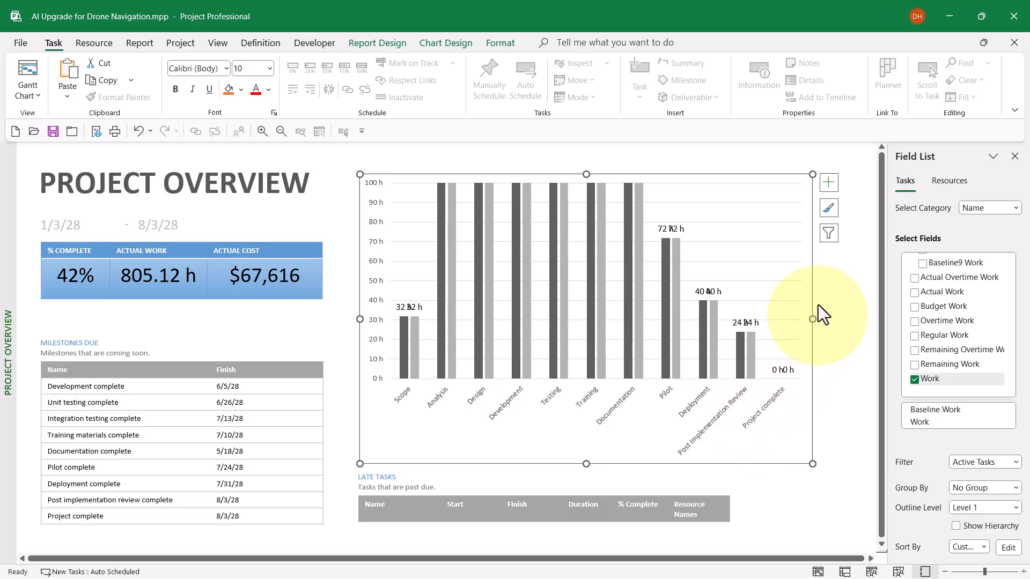
Filter the Project complete category out of the chart.
click(827, 234)
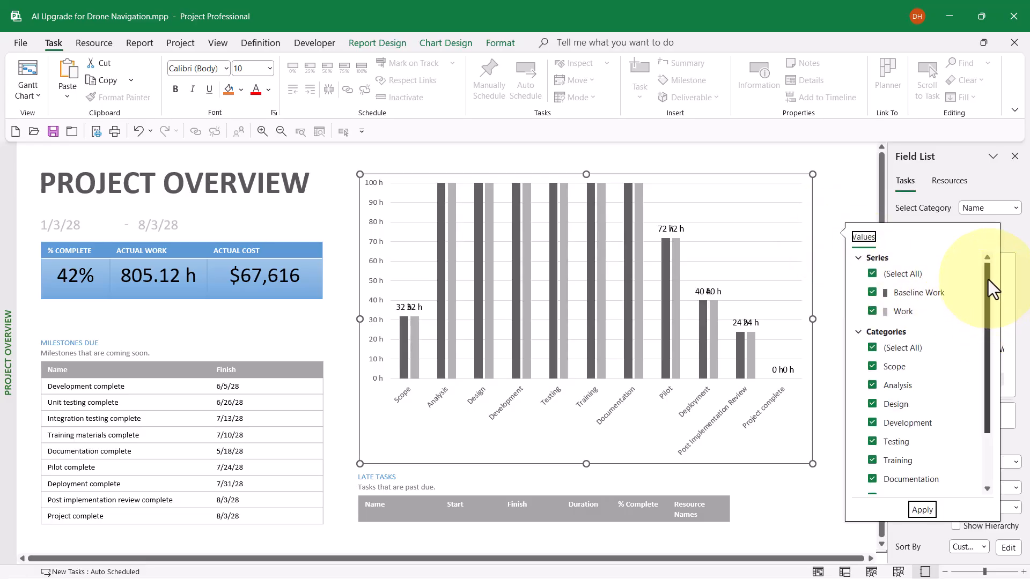
drag(988, 279, 987, 341)
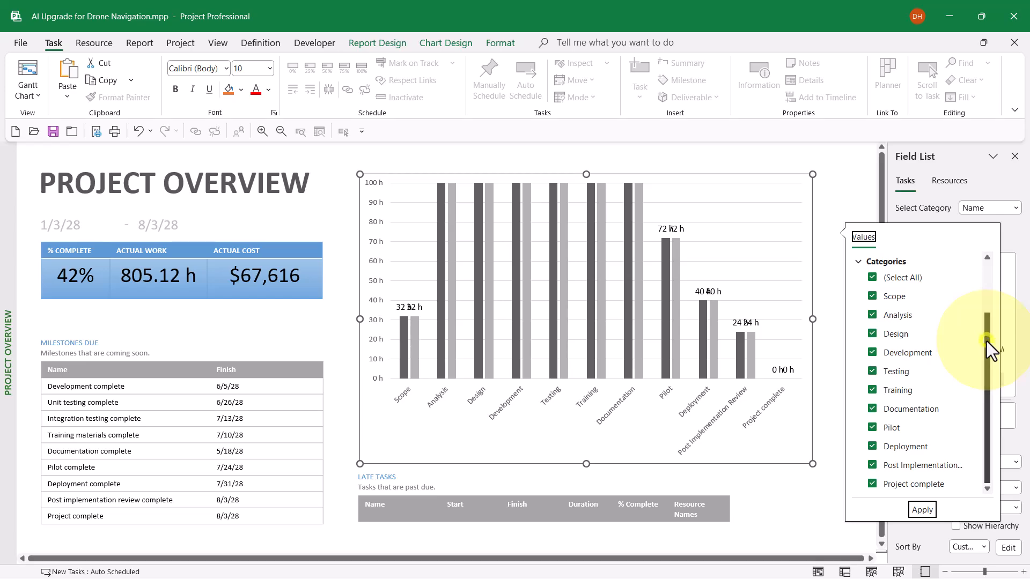
click(871, 483)
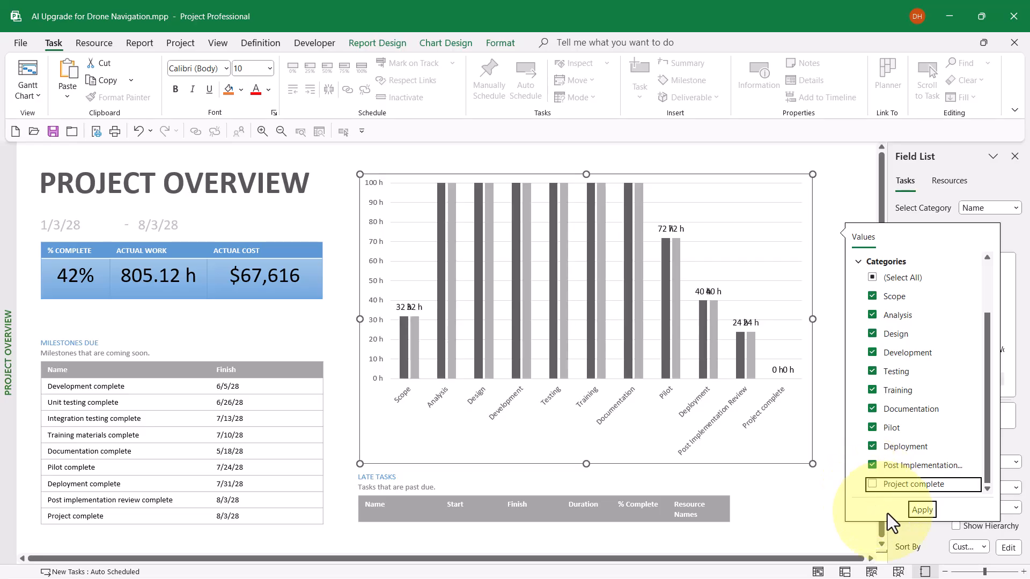
click(921, 510)
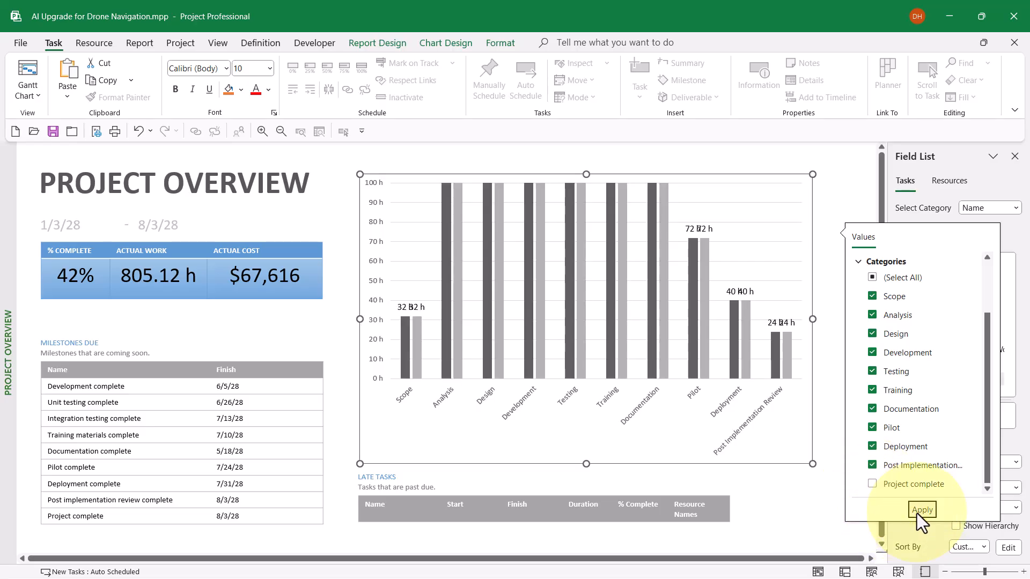
click(835, 292)
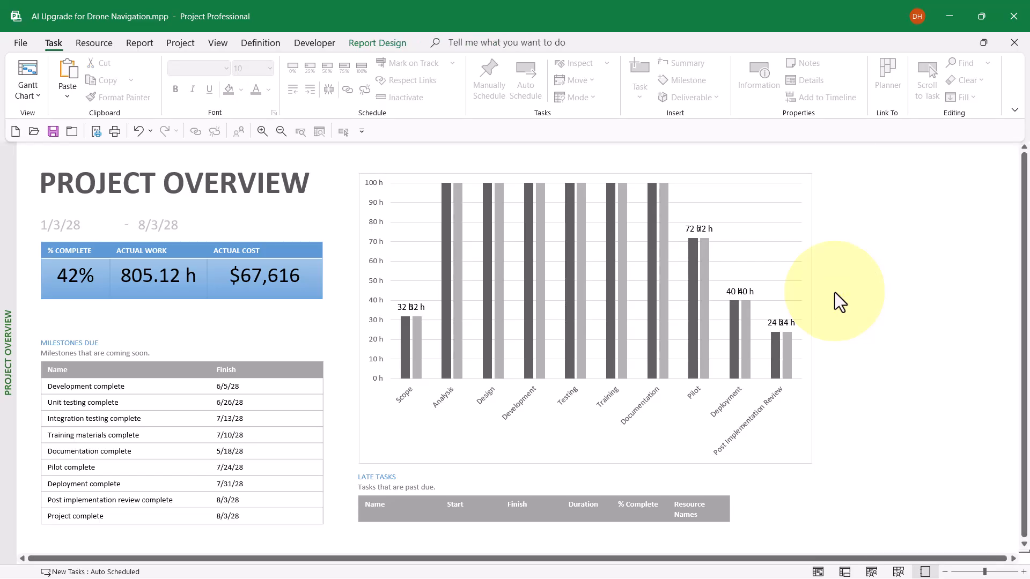
Apply Style 14 to the chart and recolor it with the Colorful palette that starts with green and blue.
click(792, 426)
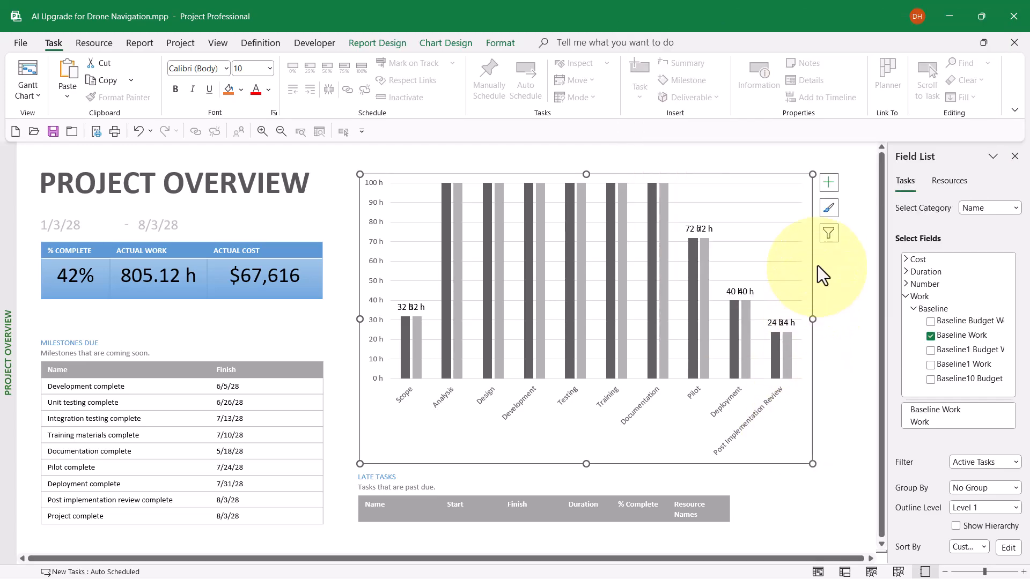
click(829, 212)
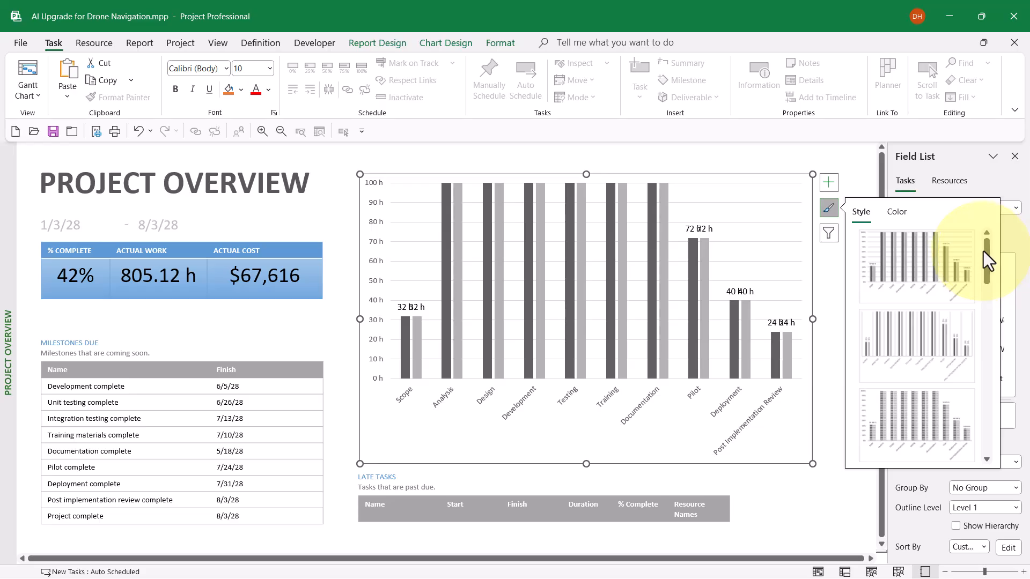
drag(986, 251, 995, 429)
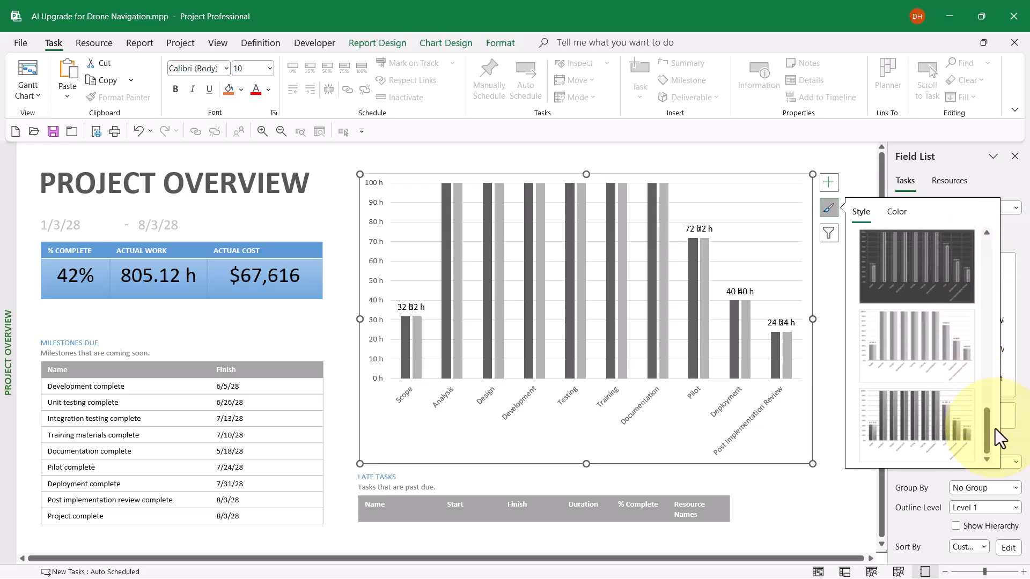
click(921, 420)
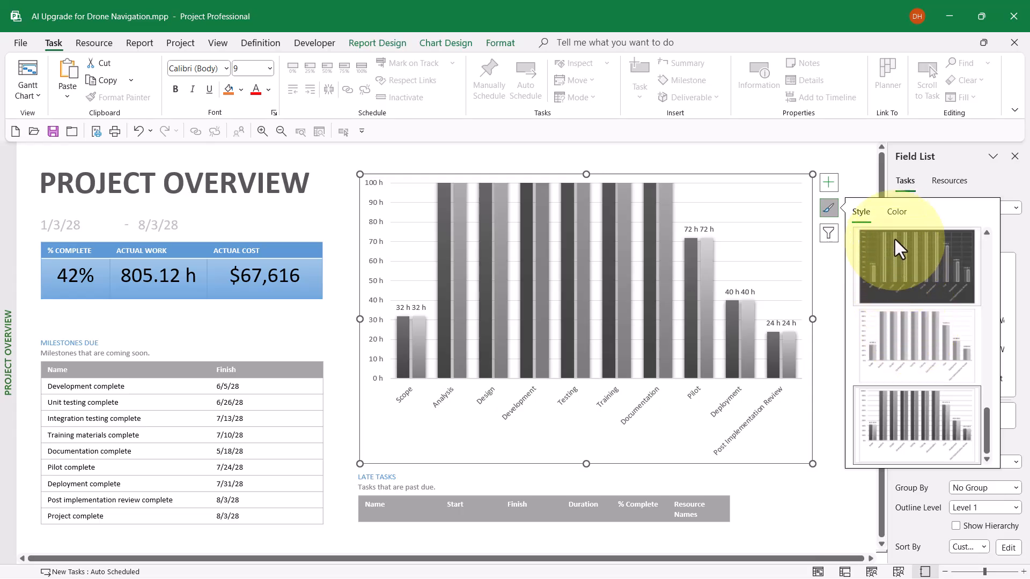
click(895, 210)
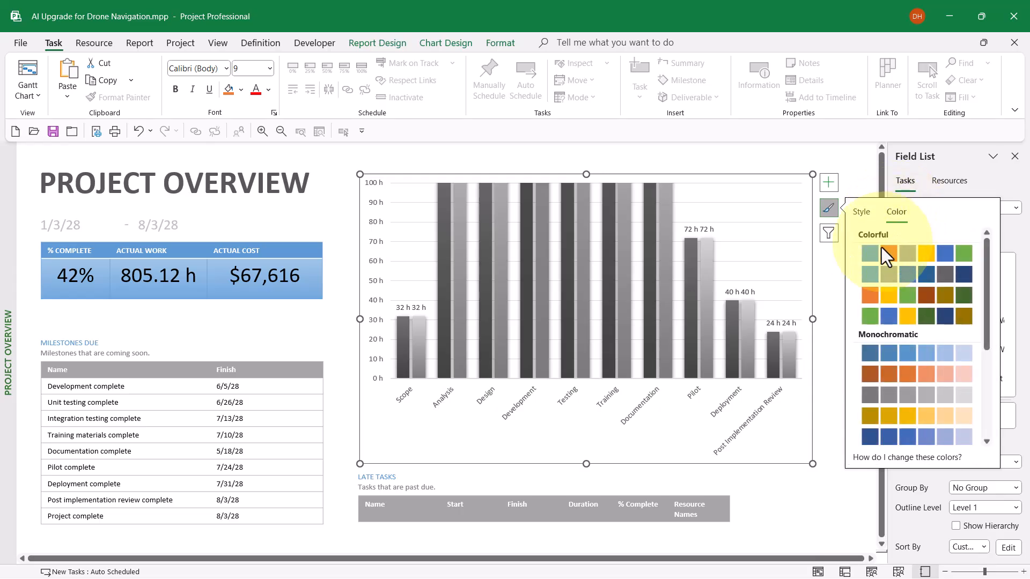
click(868, 321)
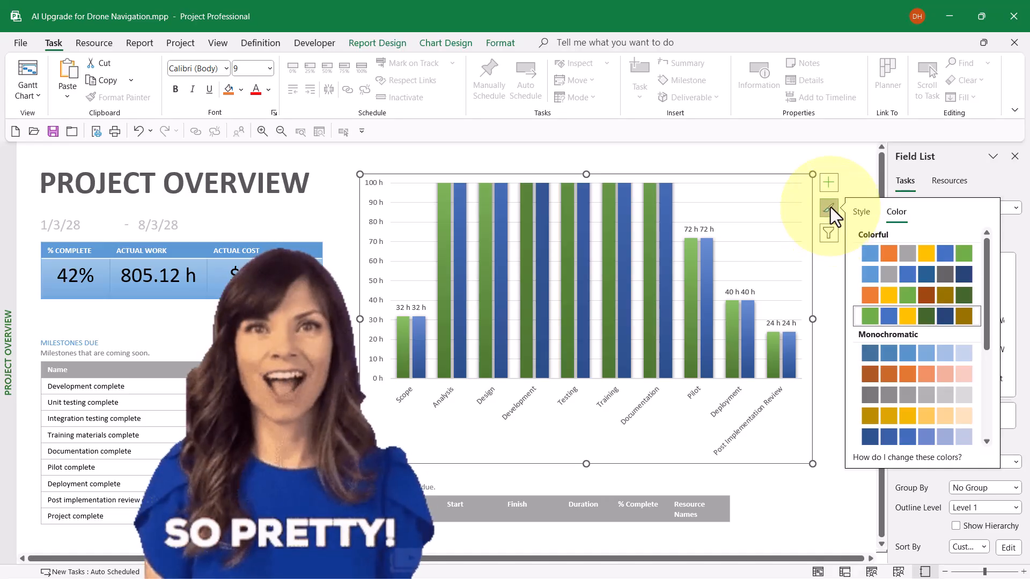
click(829, 207)
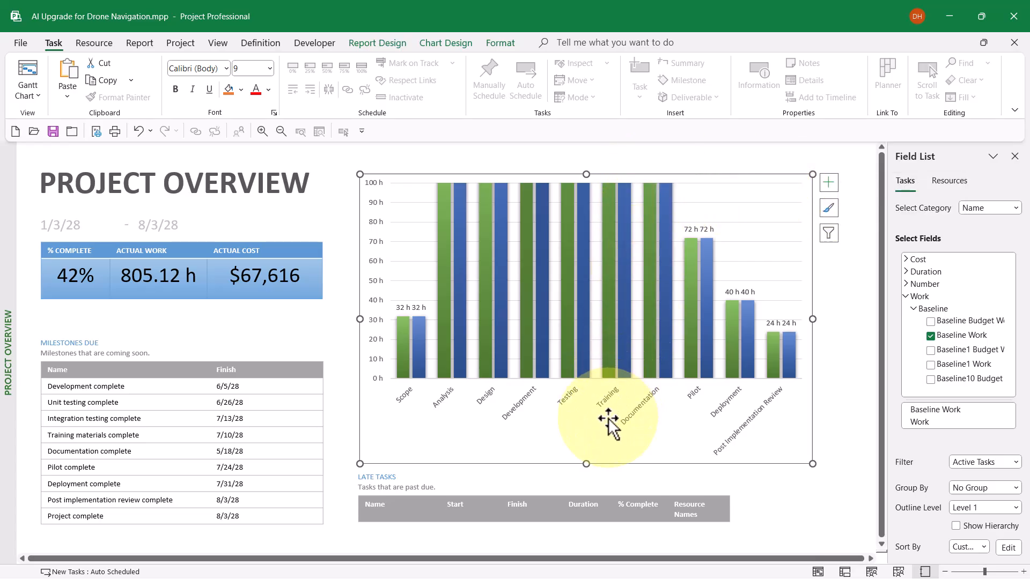
Add a chart title and a legend placed at the bottom of the chart.
click(831, 184)
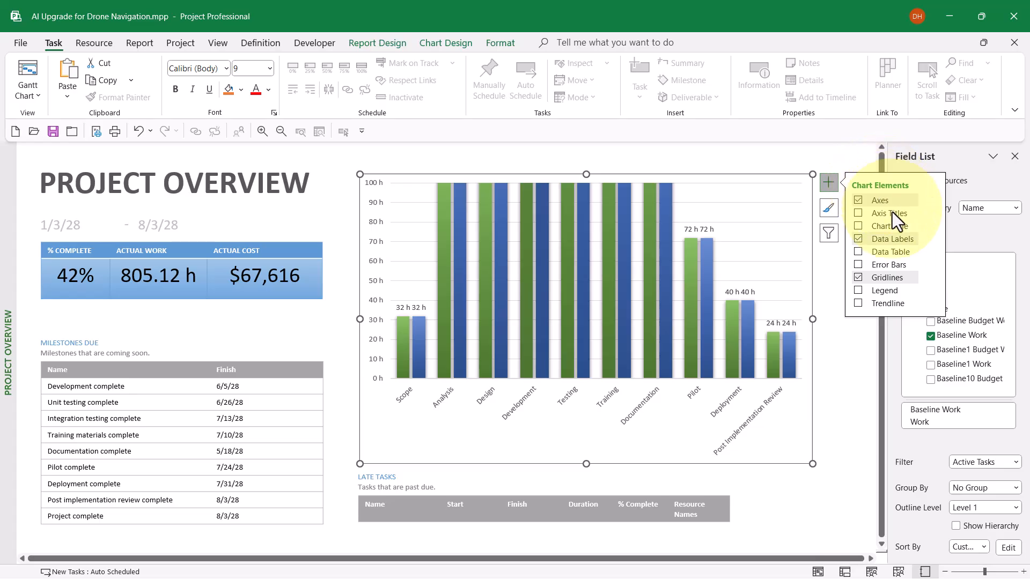
click(858, 226)
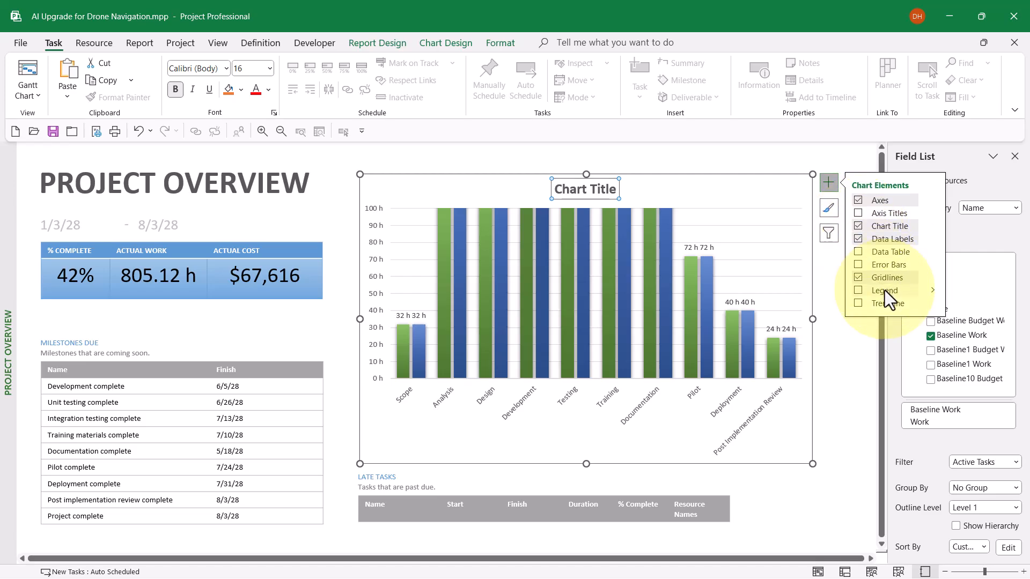
click(932, 289)
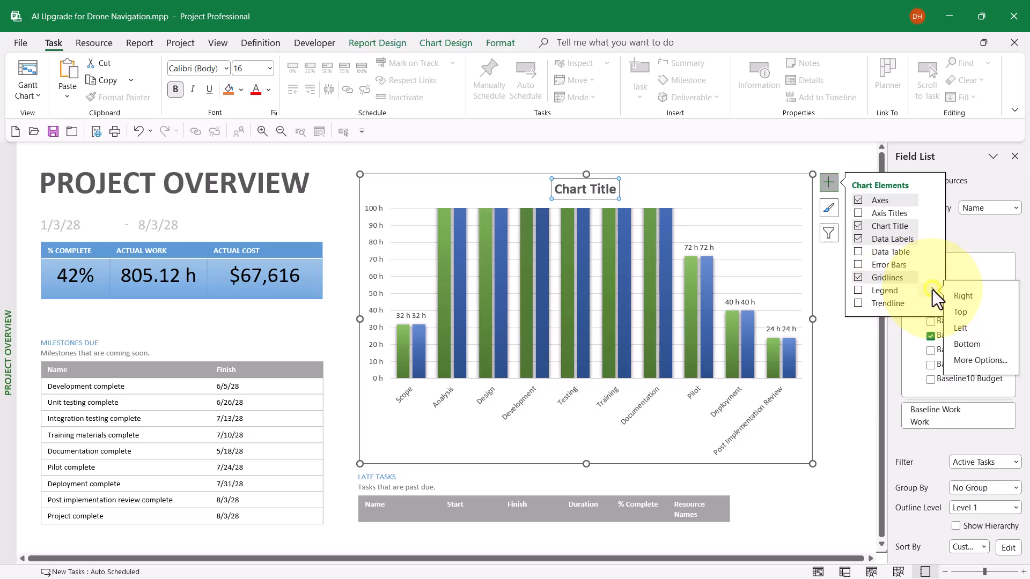
click(972, 346)
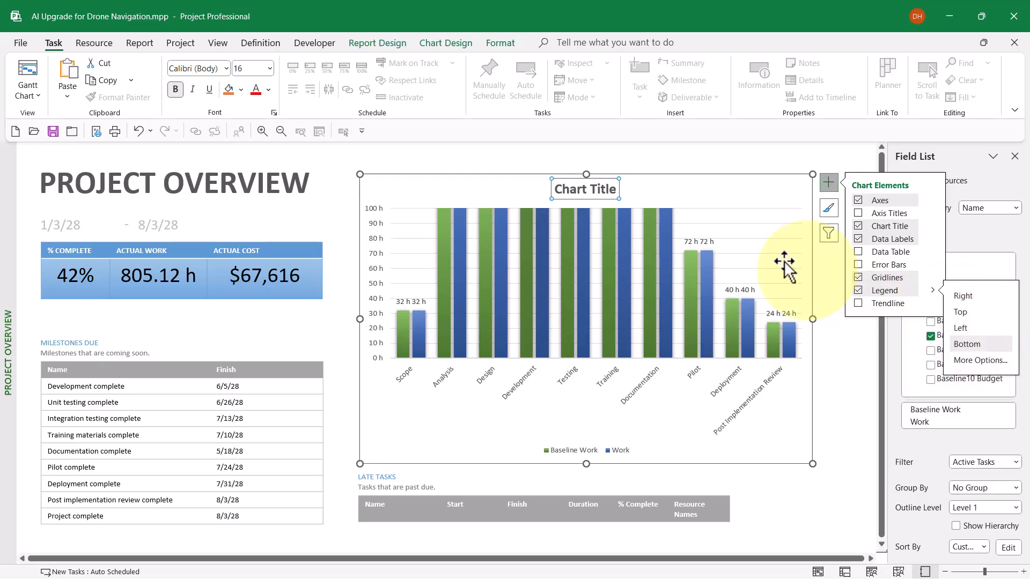
Replace the chart title's placeholder text with "Baseline Work vs Current Work".
click(572, 191)
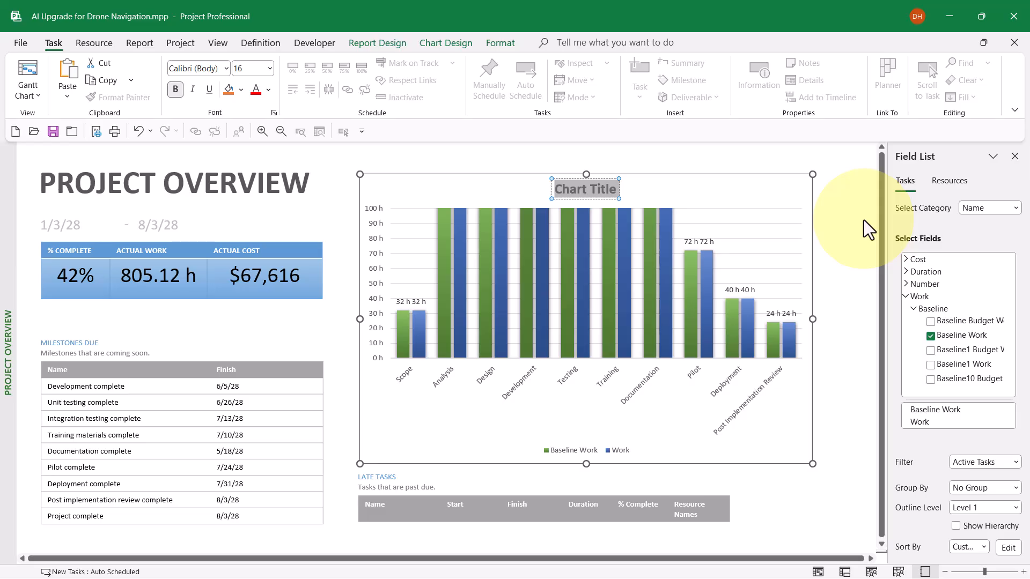
text(Ba)
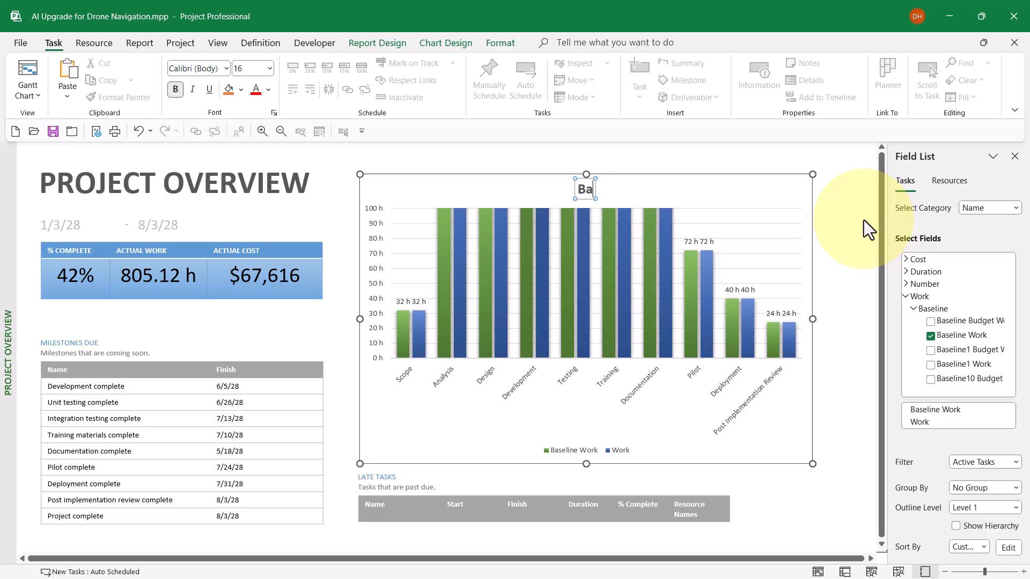
text(seline)
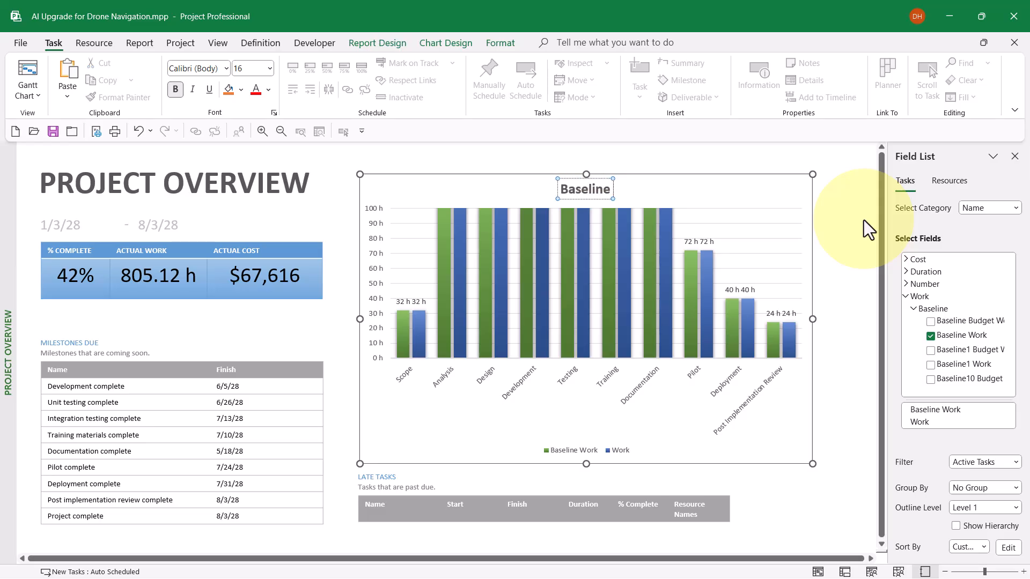
text( Work vs)
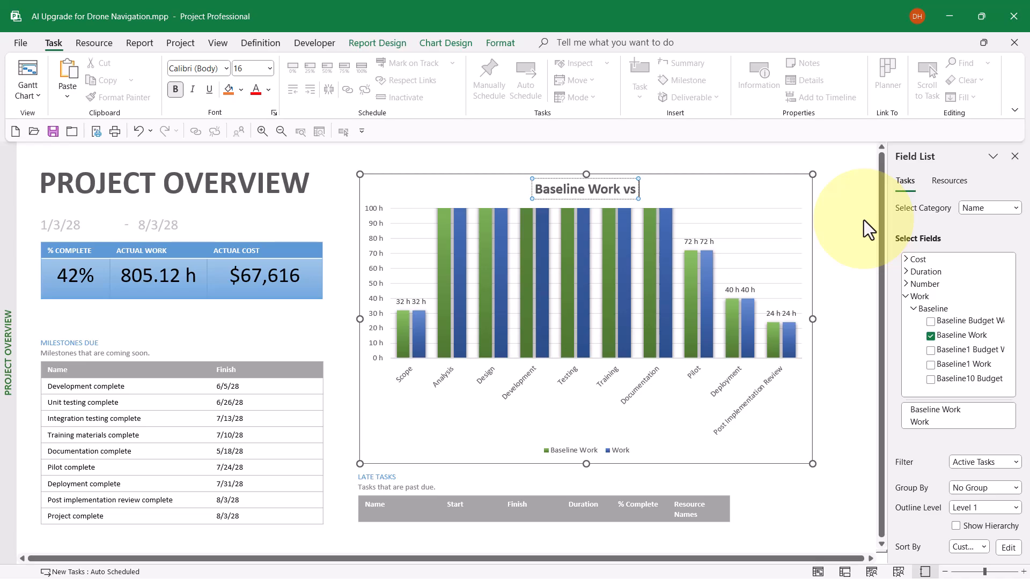
text( Cur)
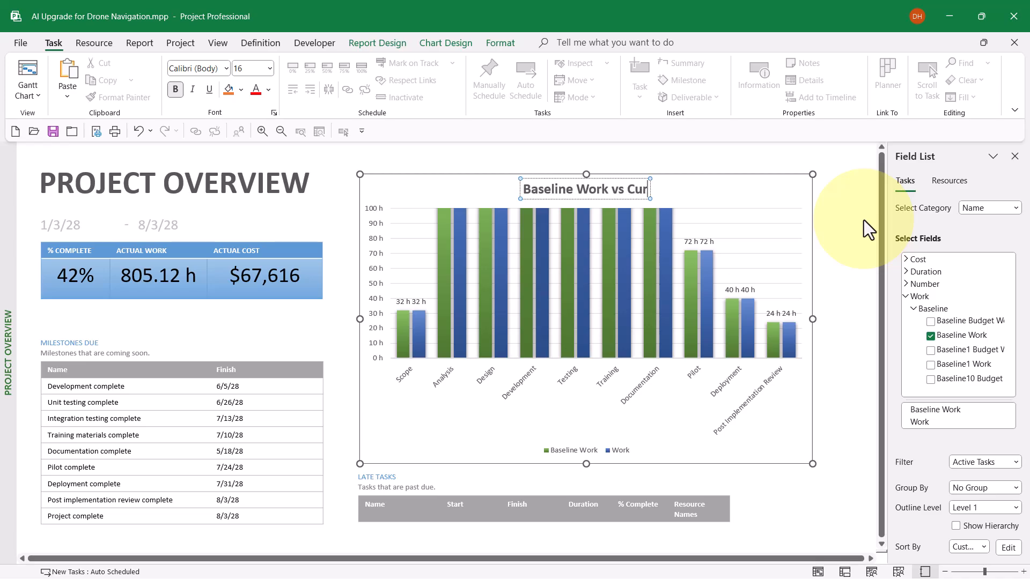
text(rent Work)
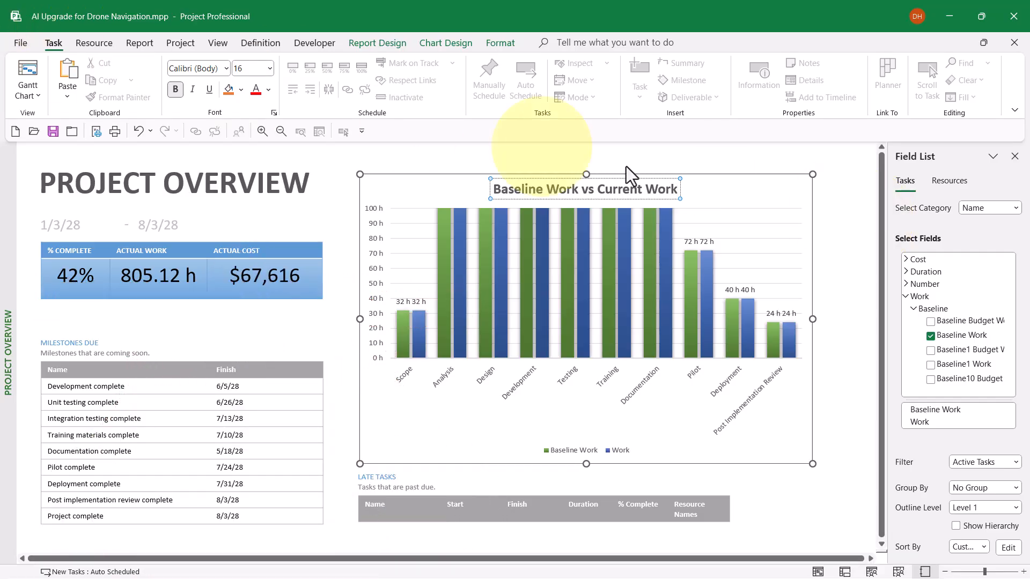
click(770, 192)
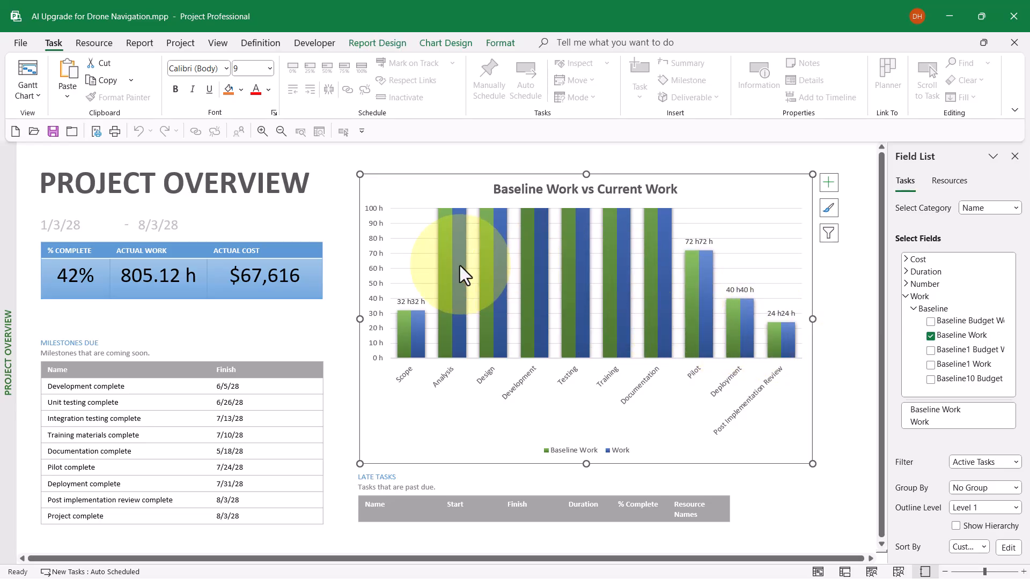
Change the chart type from column to Clustered Bar.
click(453, 47)
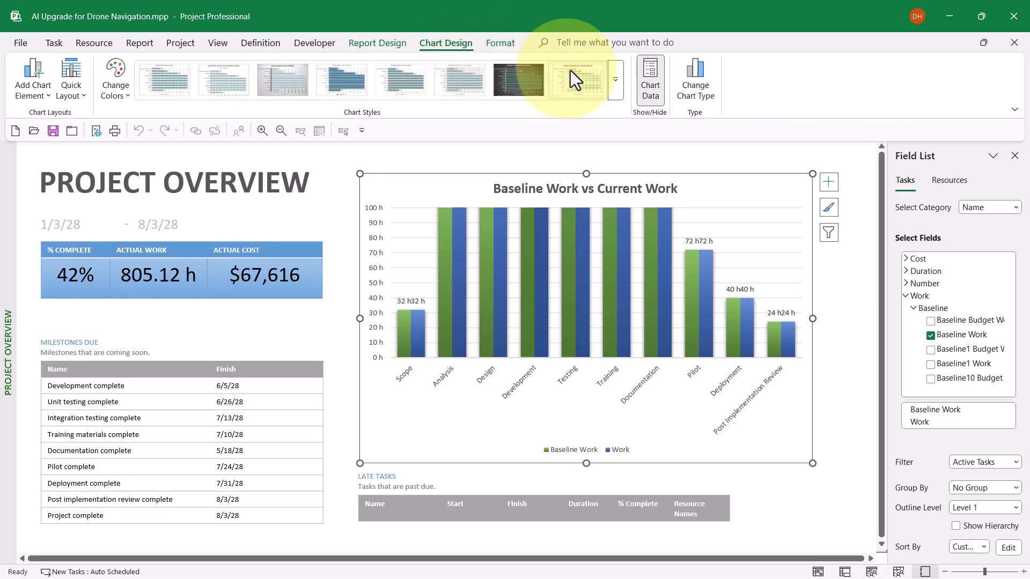
click(696, 90)
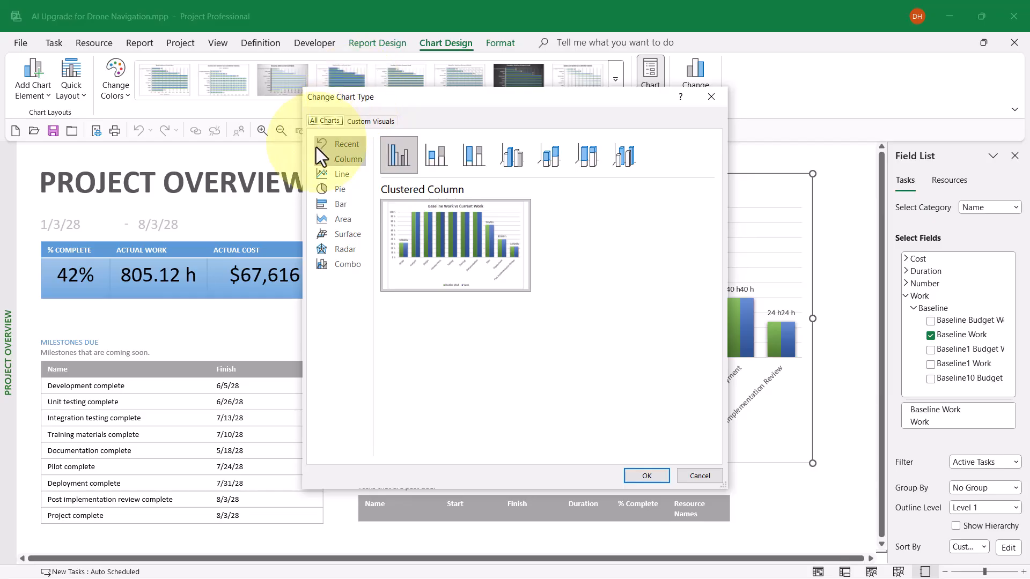
click(325, 201)
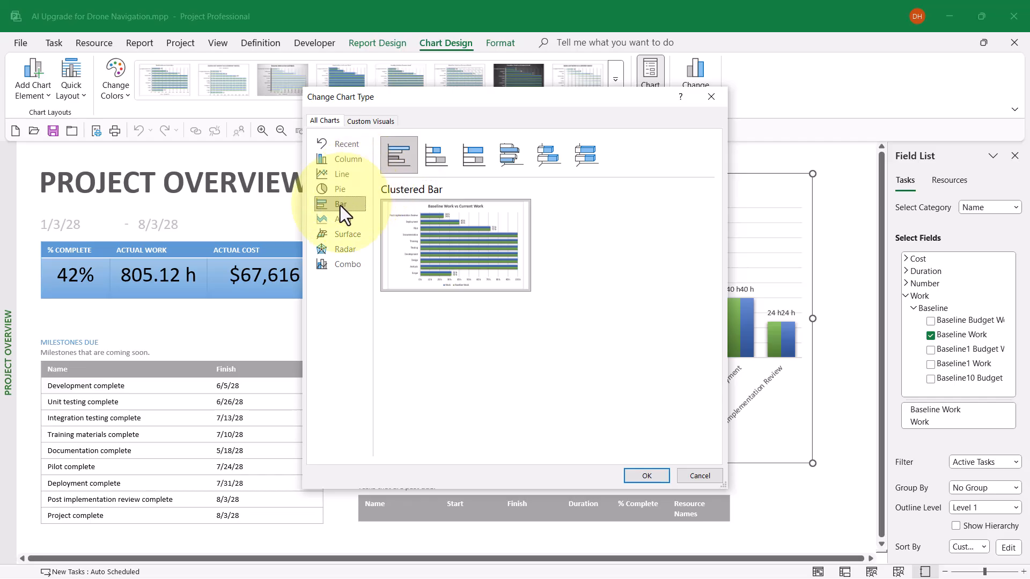
click(655, 474)
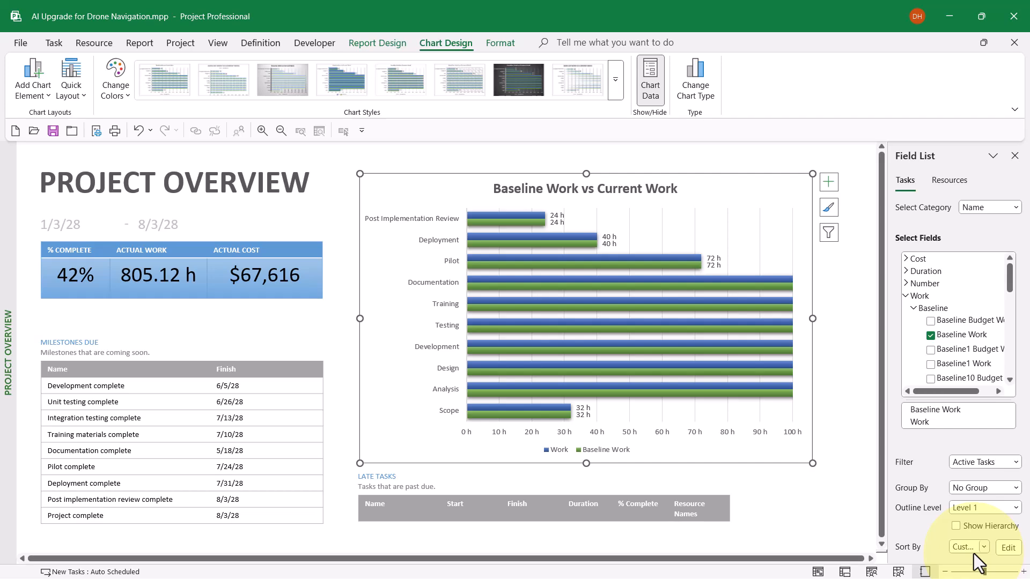
Change the chart's custom sort by ID to descending order.
click(1009, 549)
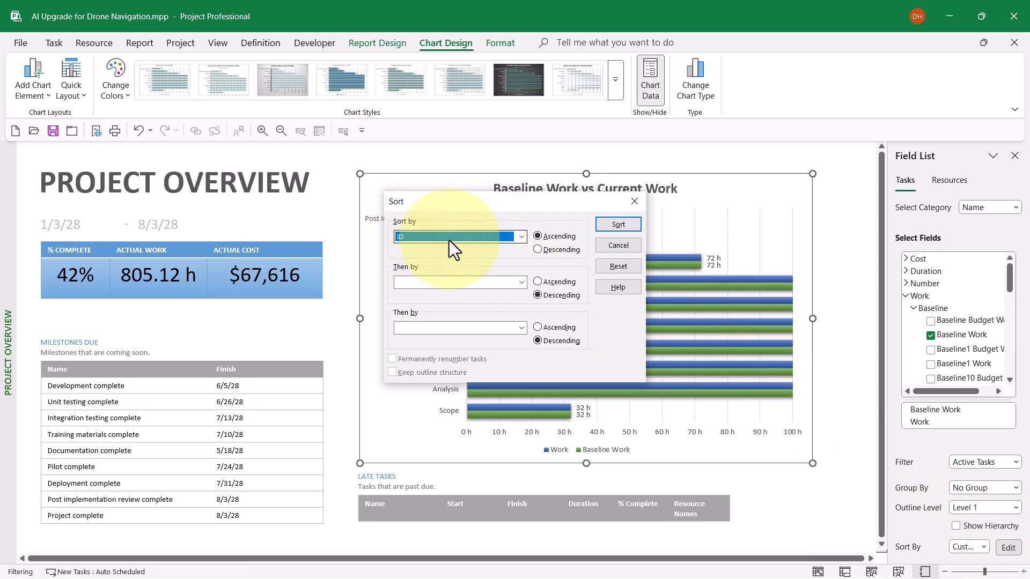
click(561, 252)
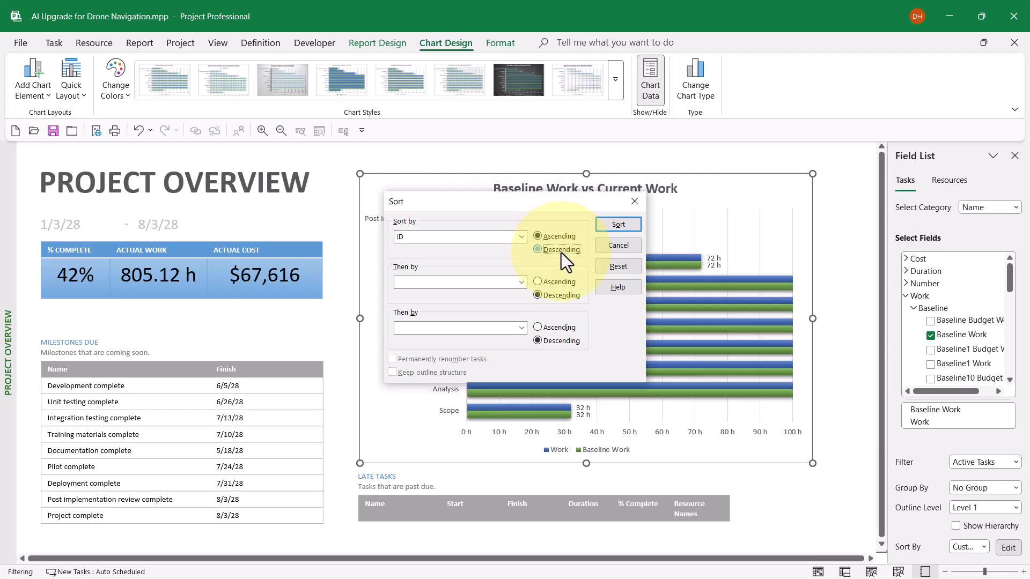
click(614, 226)
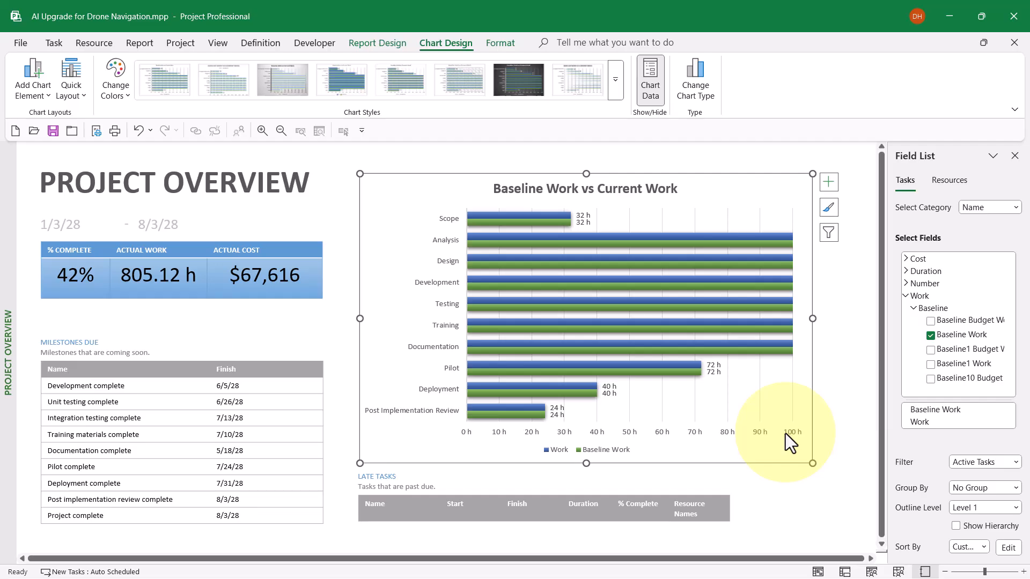
Reset the maximum bound of the chart's horizontal value axis to automatic, and deselect the chart.
click(721, 433)
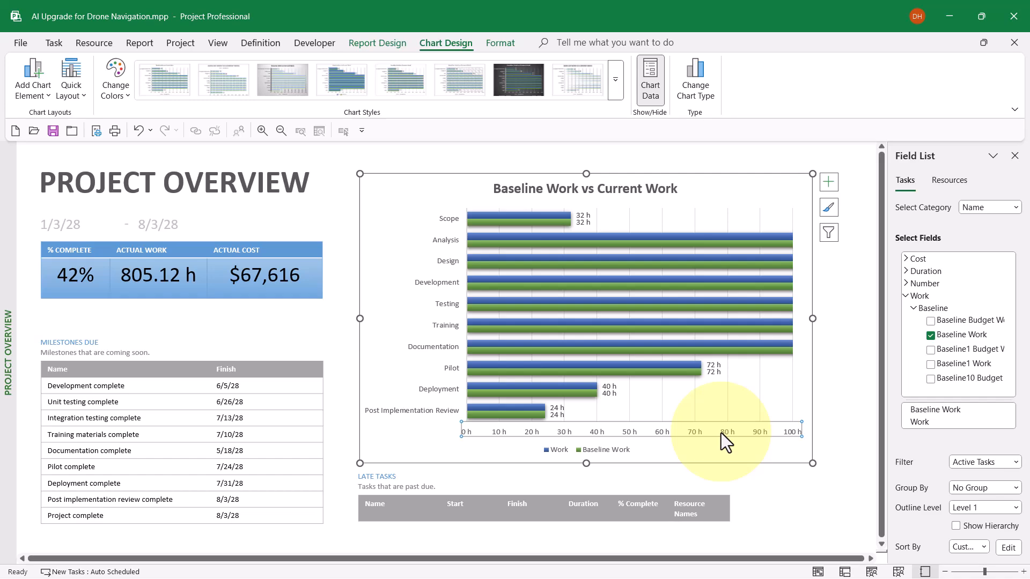
right_click(721, 433)
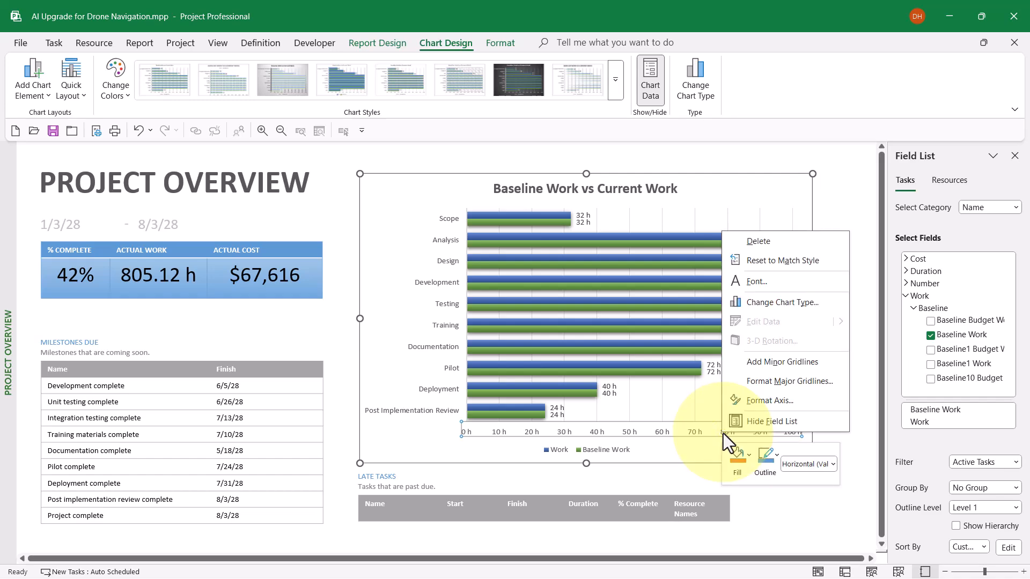
click(764, 399)
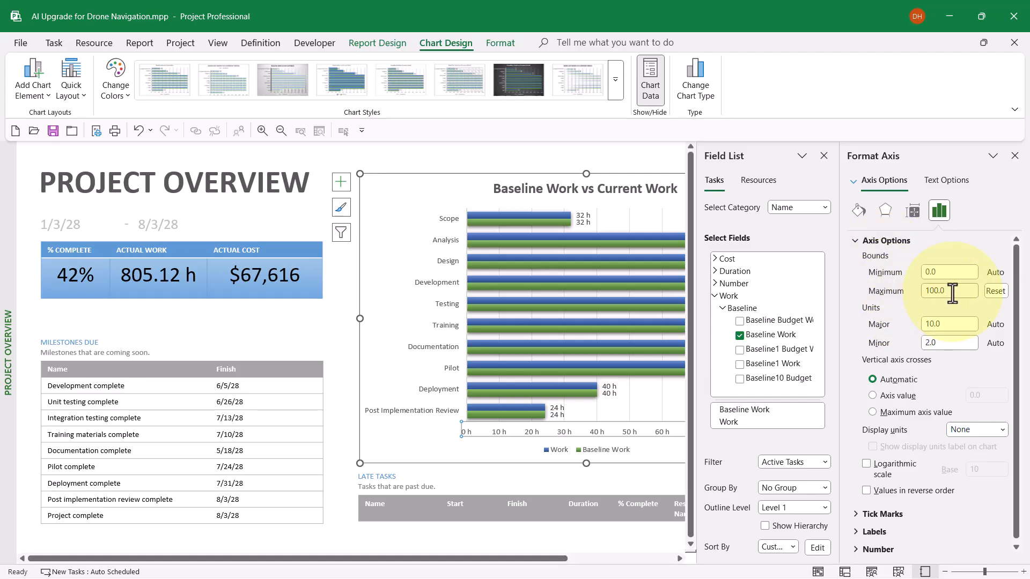
click(992, 292)
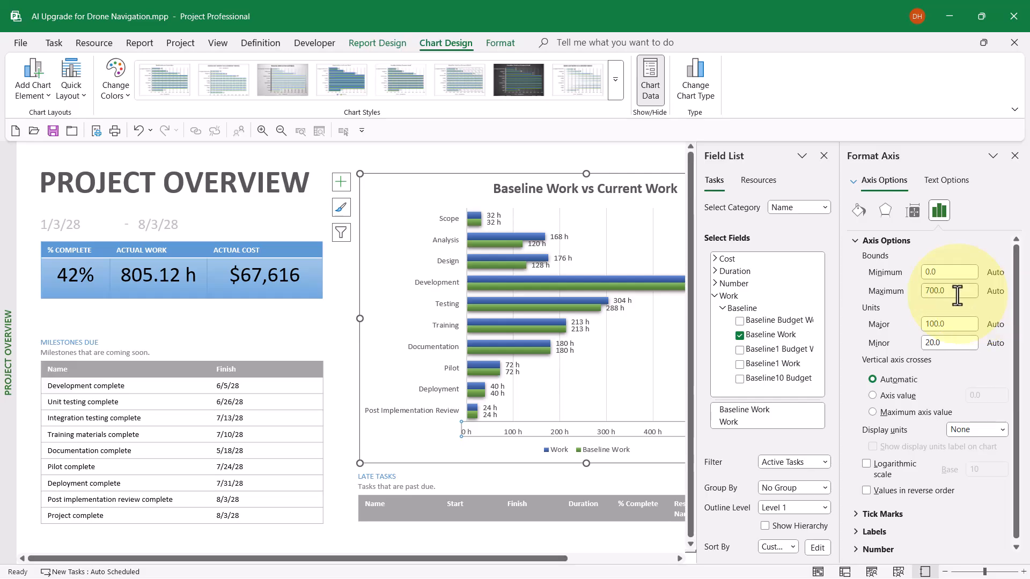
click(1015, 155)
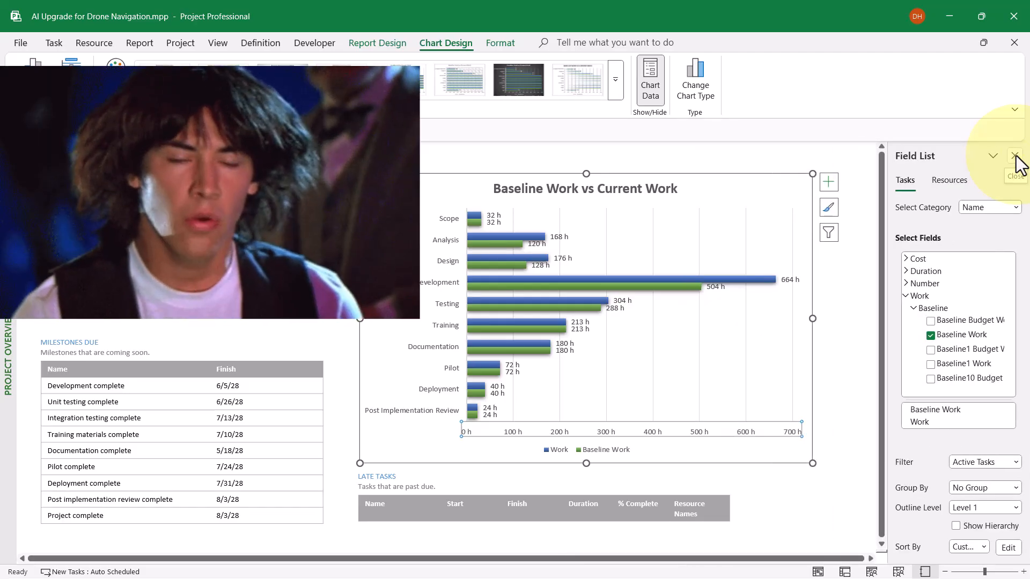
click(861, 279)
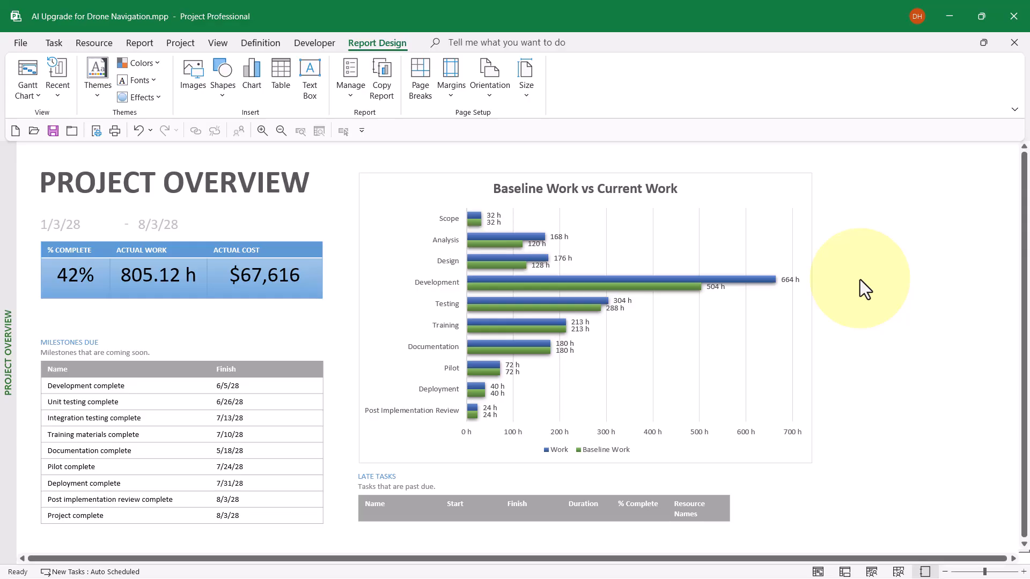